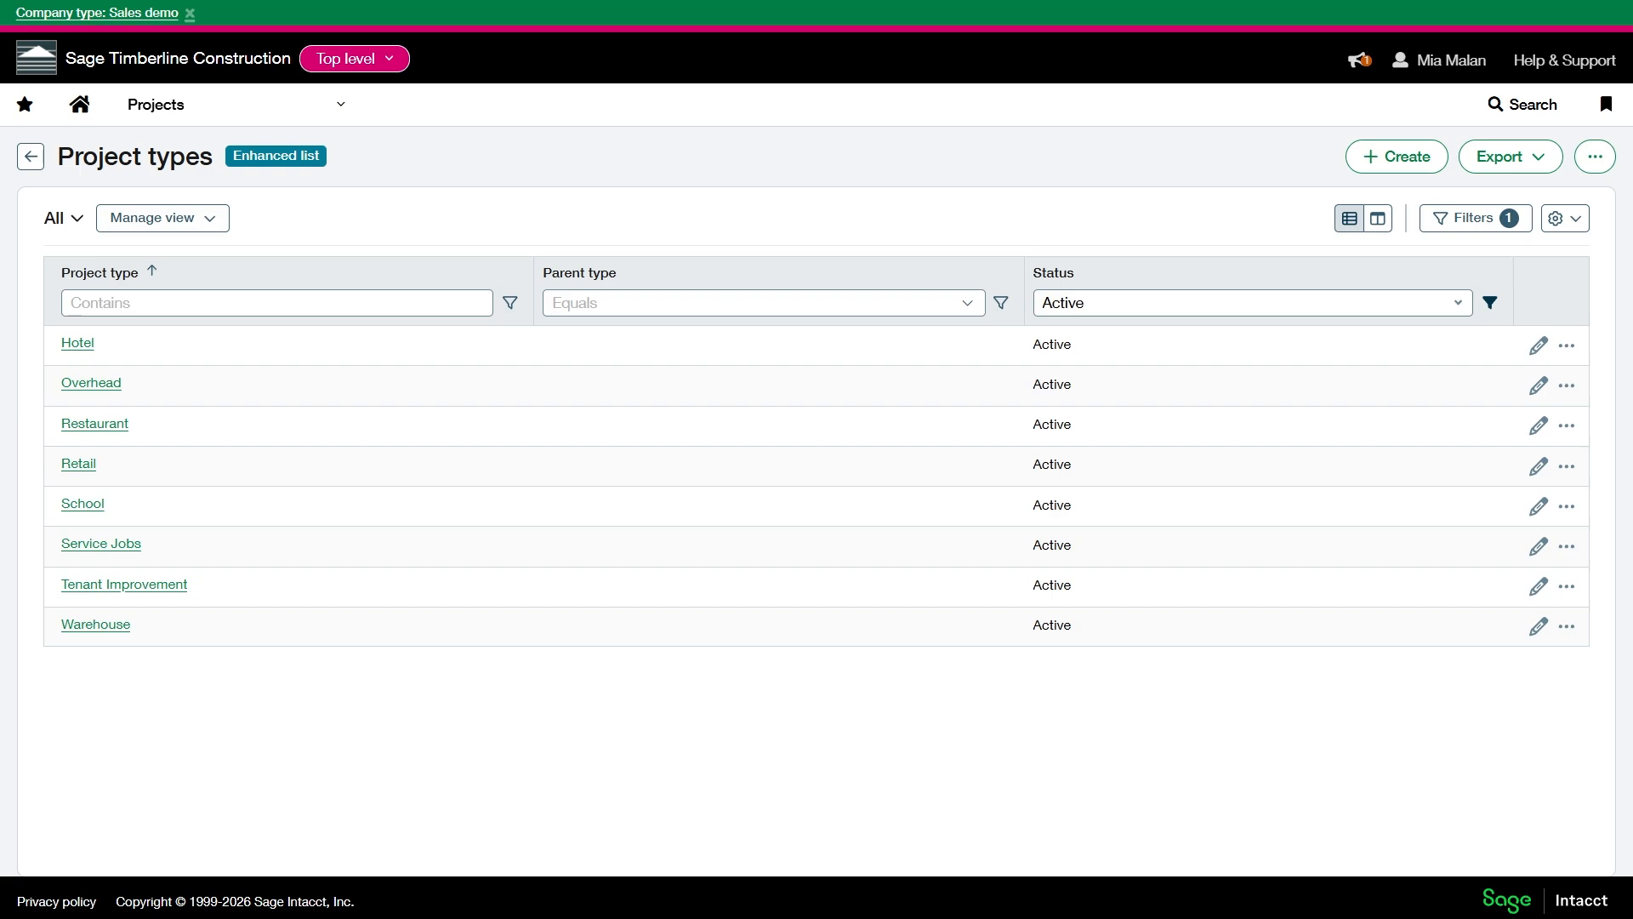
- Open the project types list from the Projects setup and turn off its enhanced list view
left_click(143, 124)
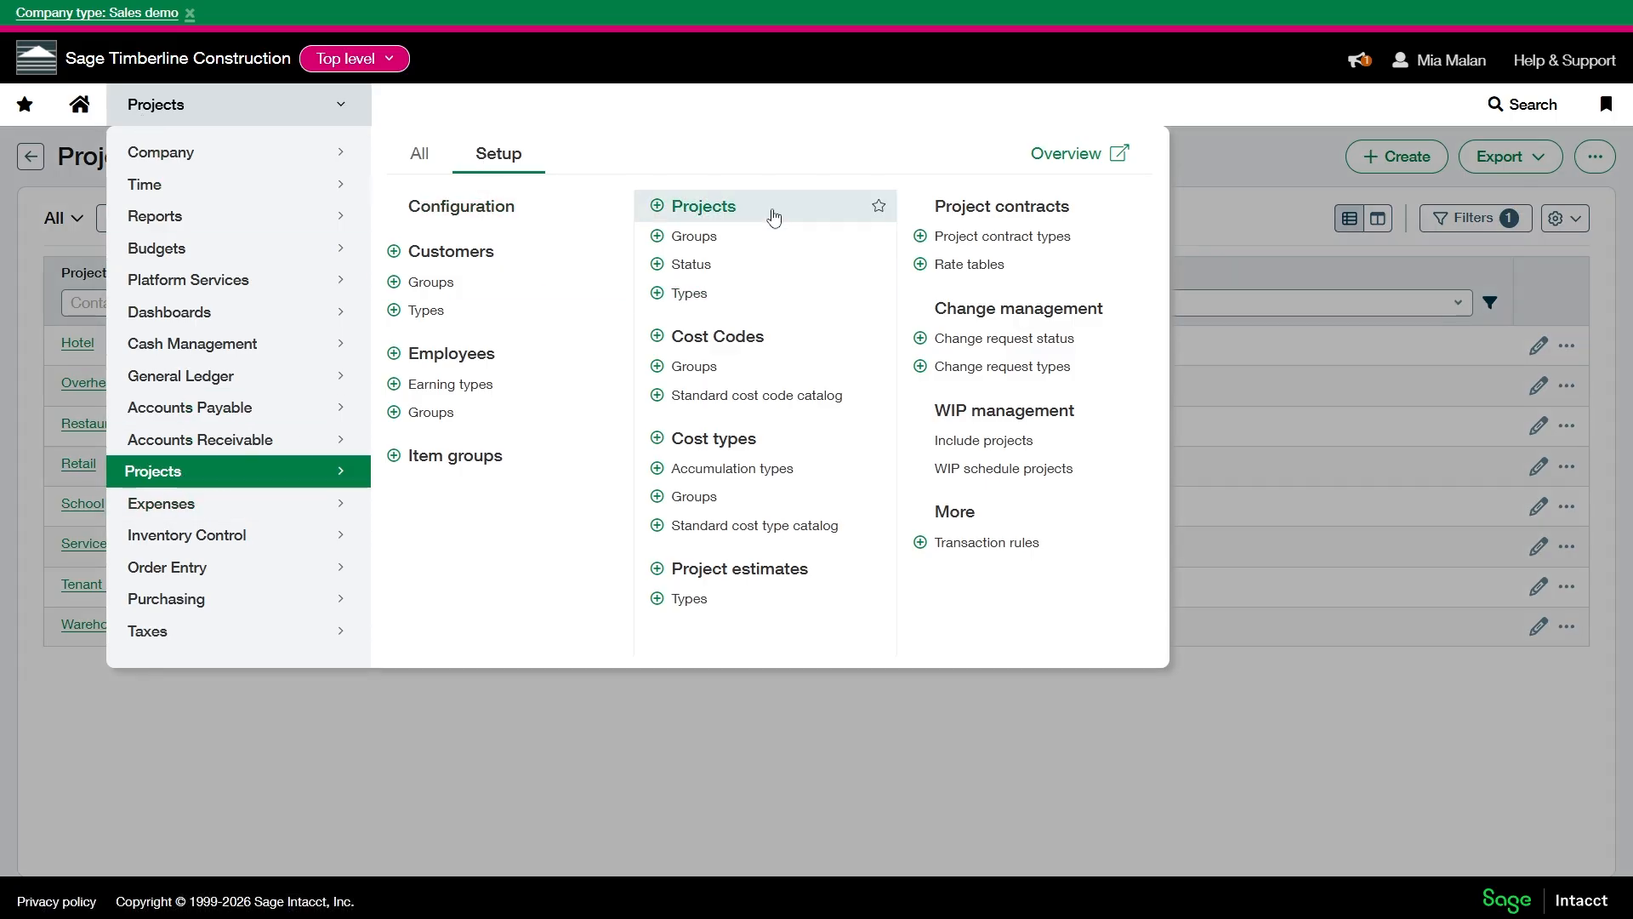
left_click(691, 293)
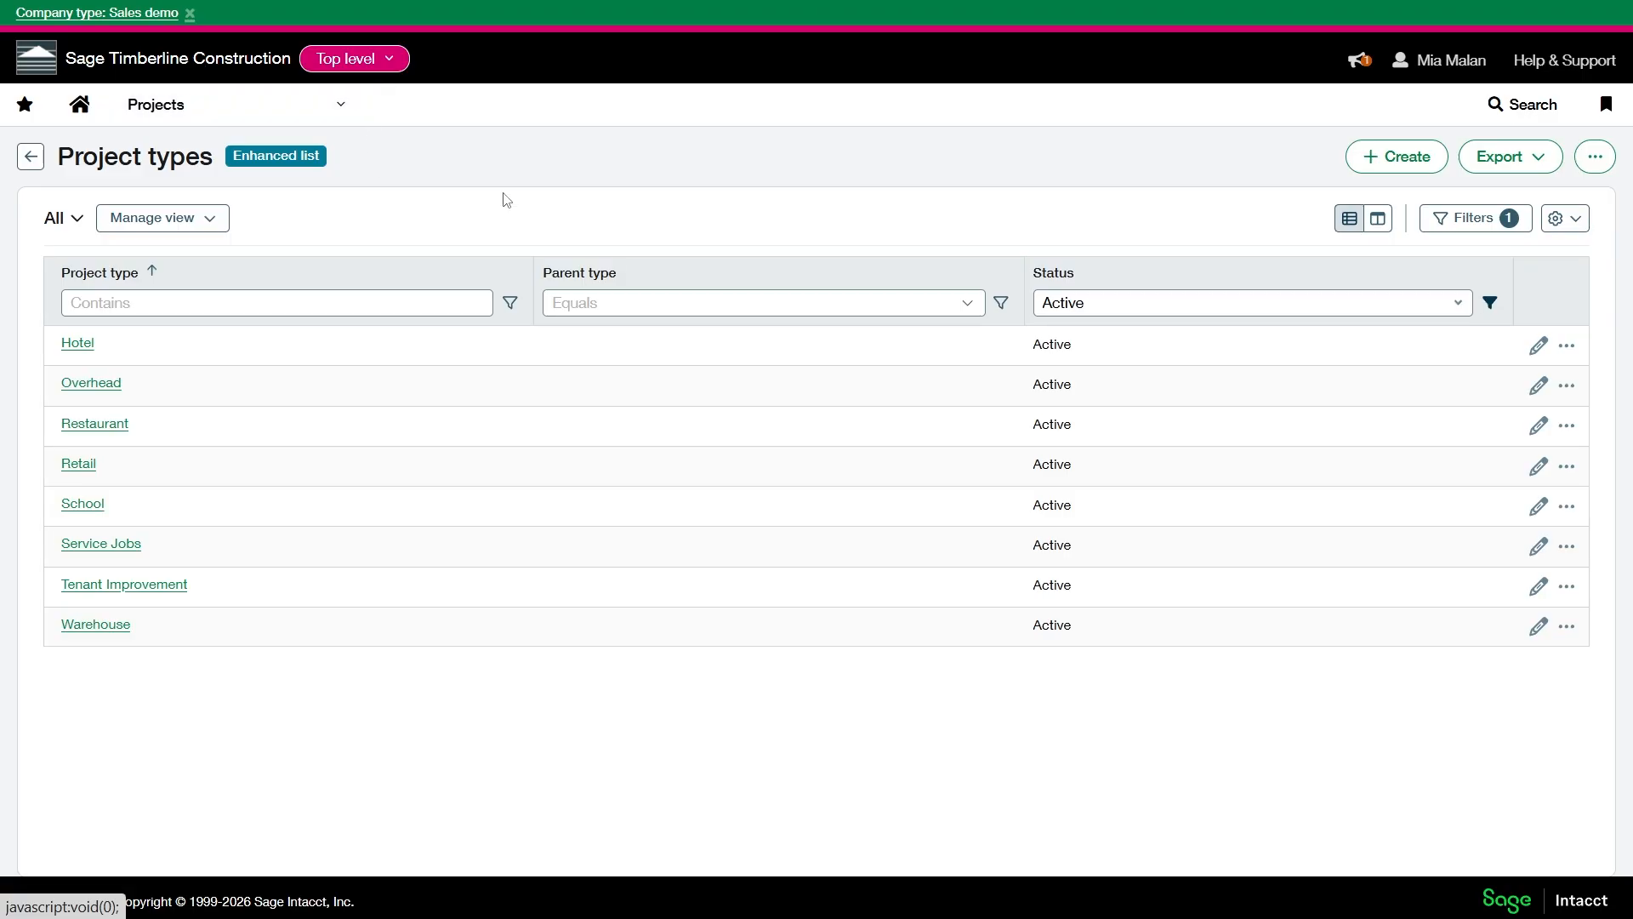
left_click(1595, 156)
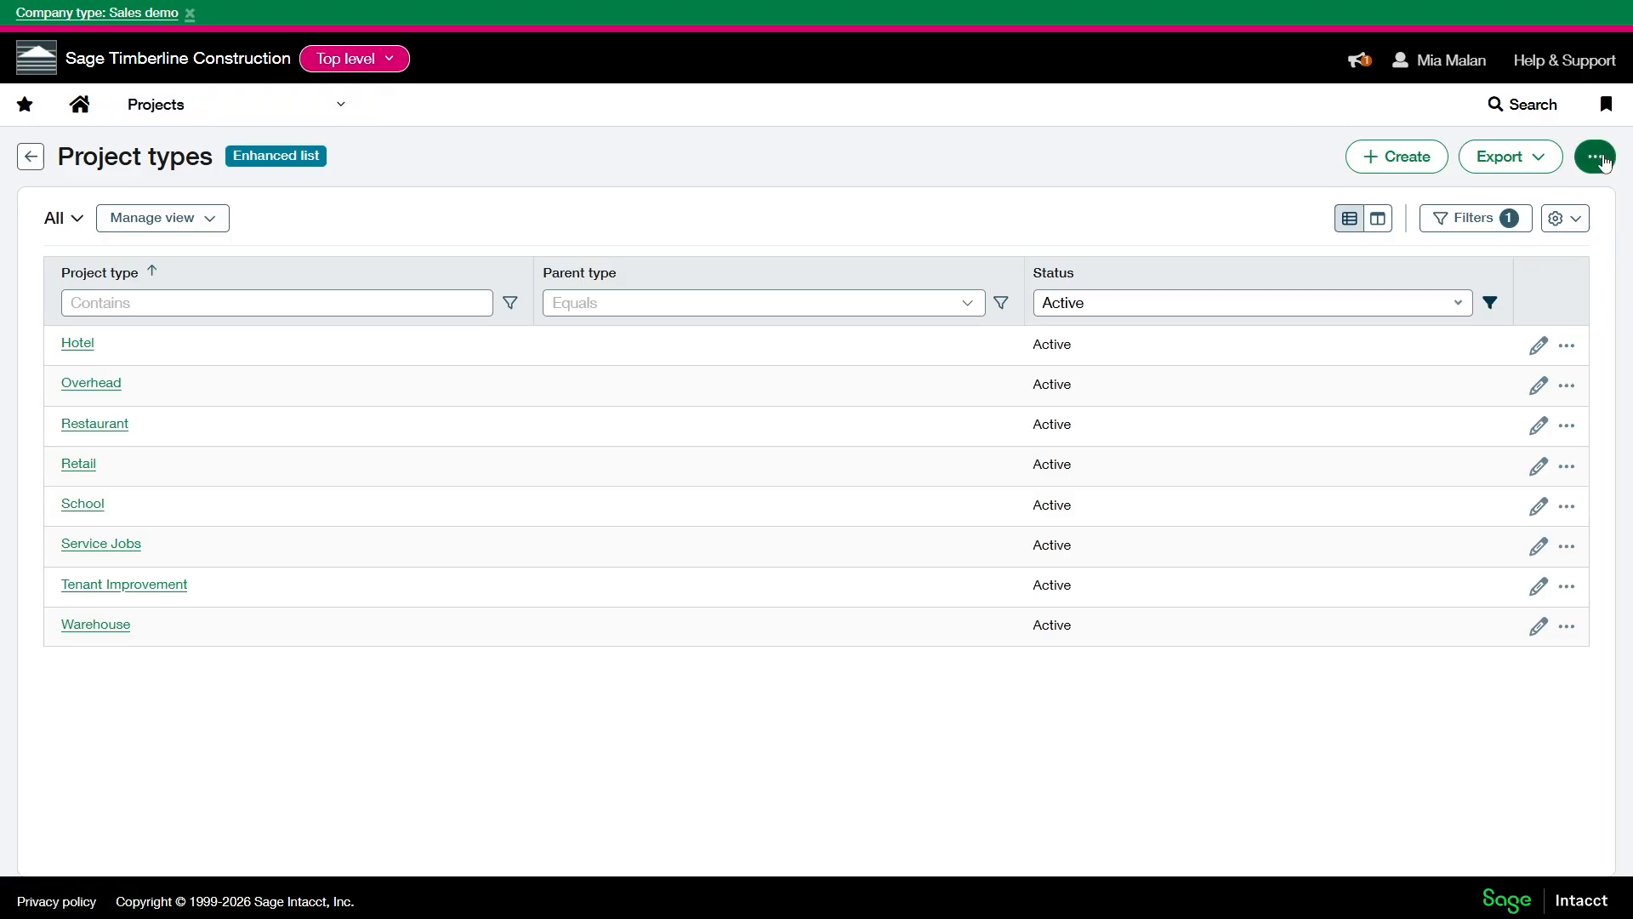
left_click(1580, 206)
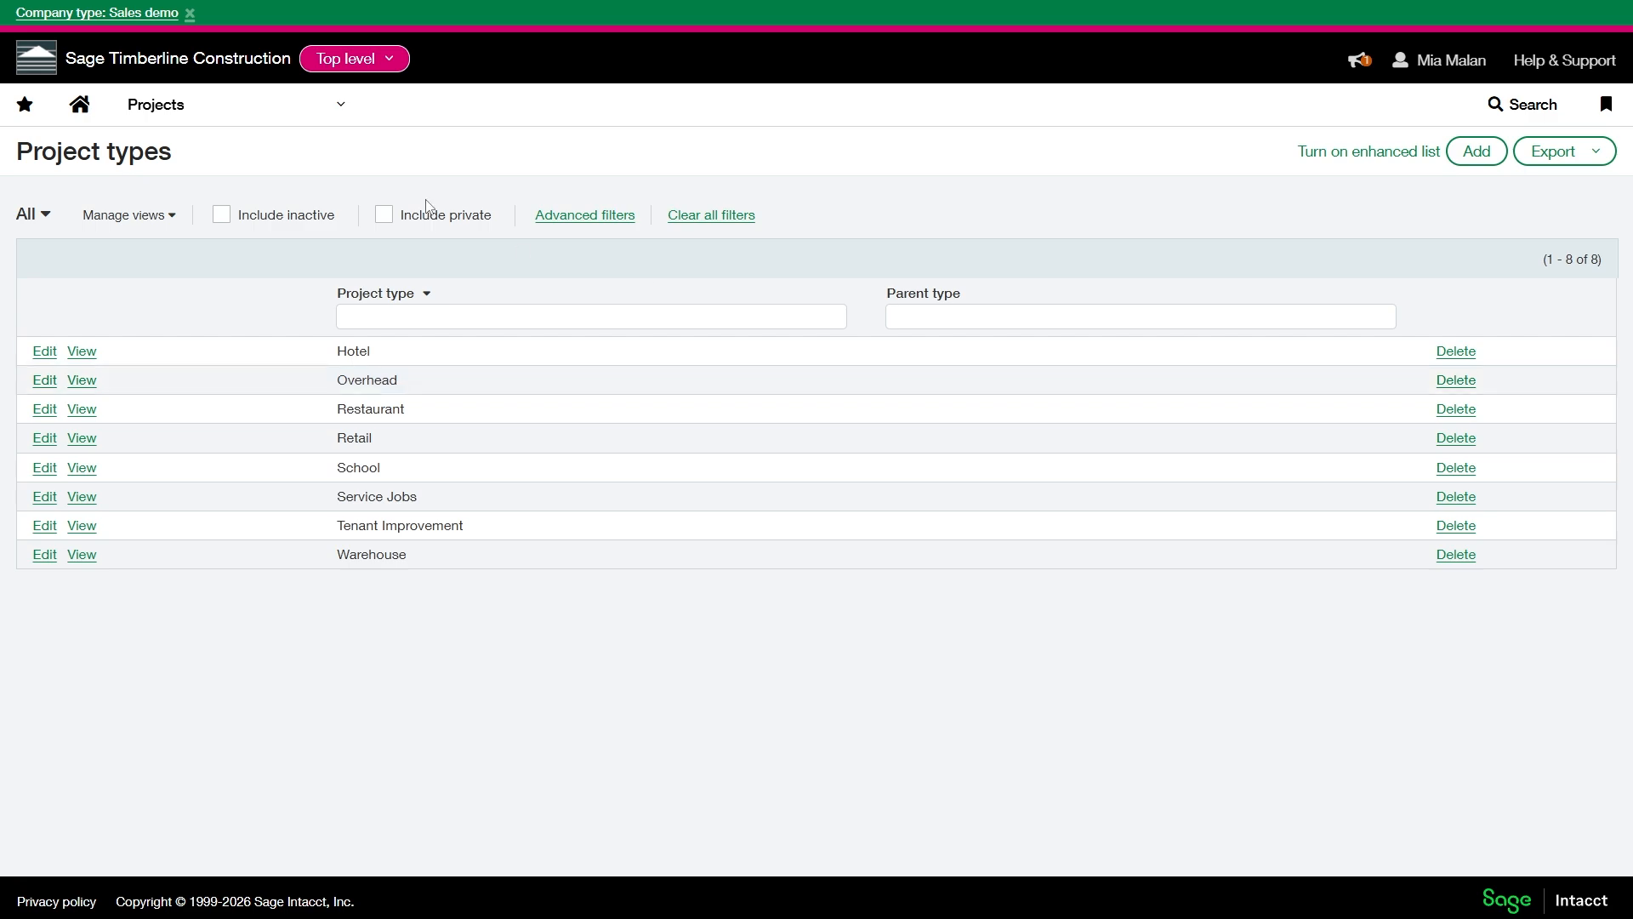
- Examine the list of entities available to switch to from the top level
left_click(333, 65)
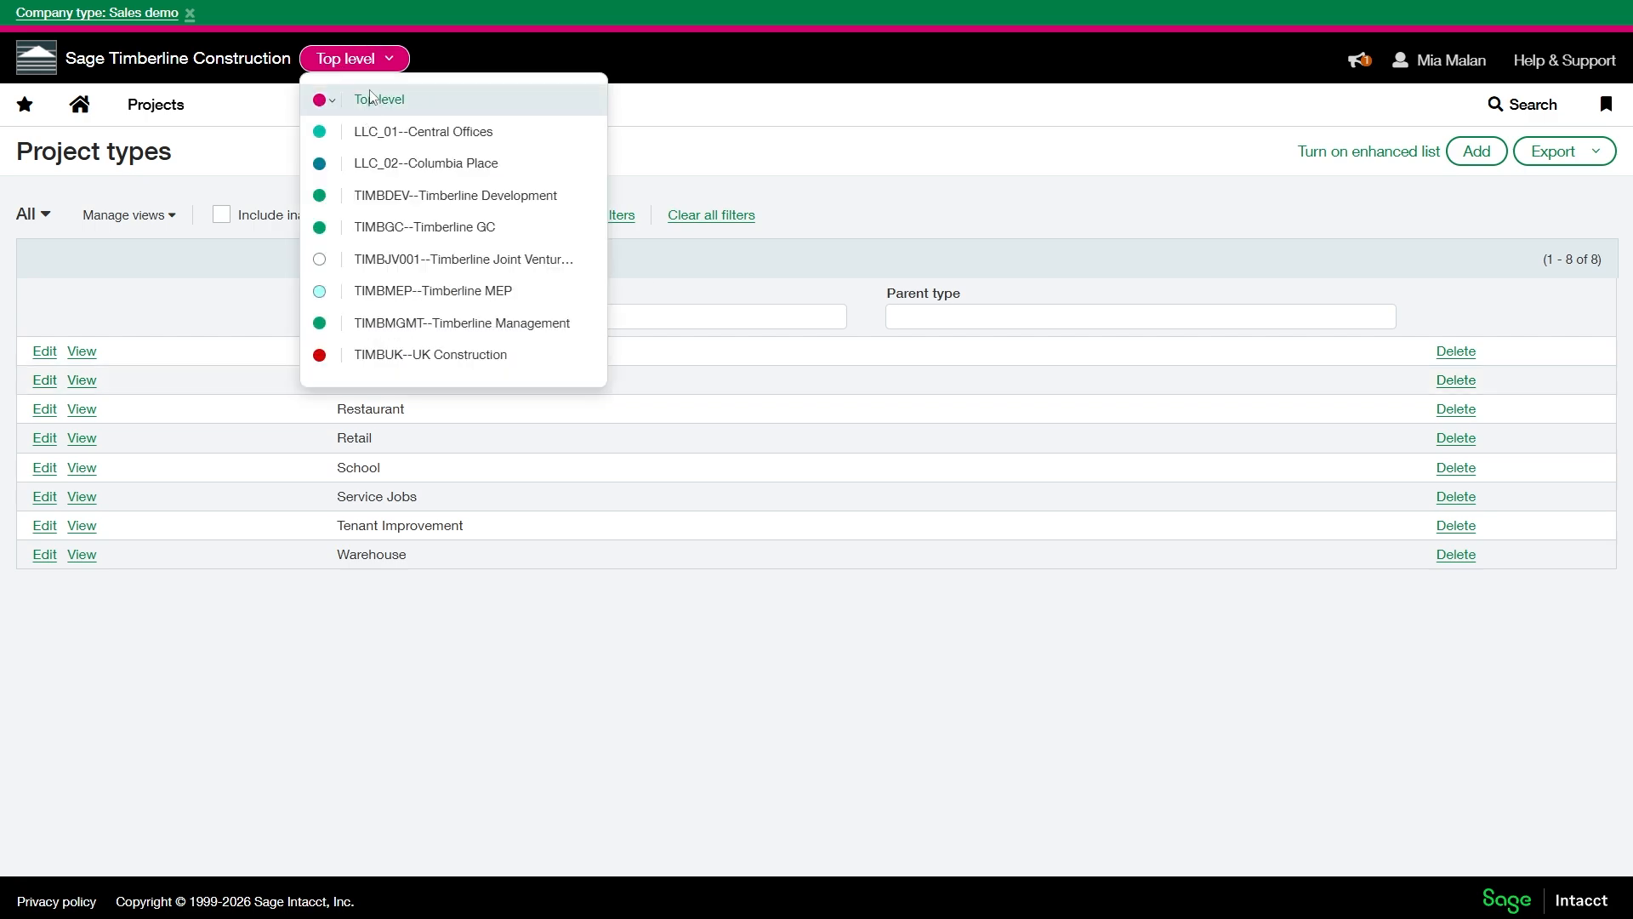
left_click(743, 139)
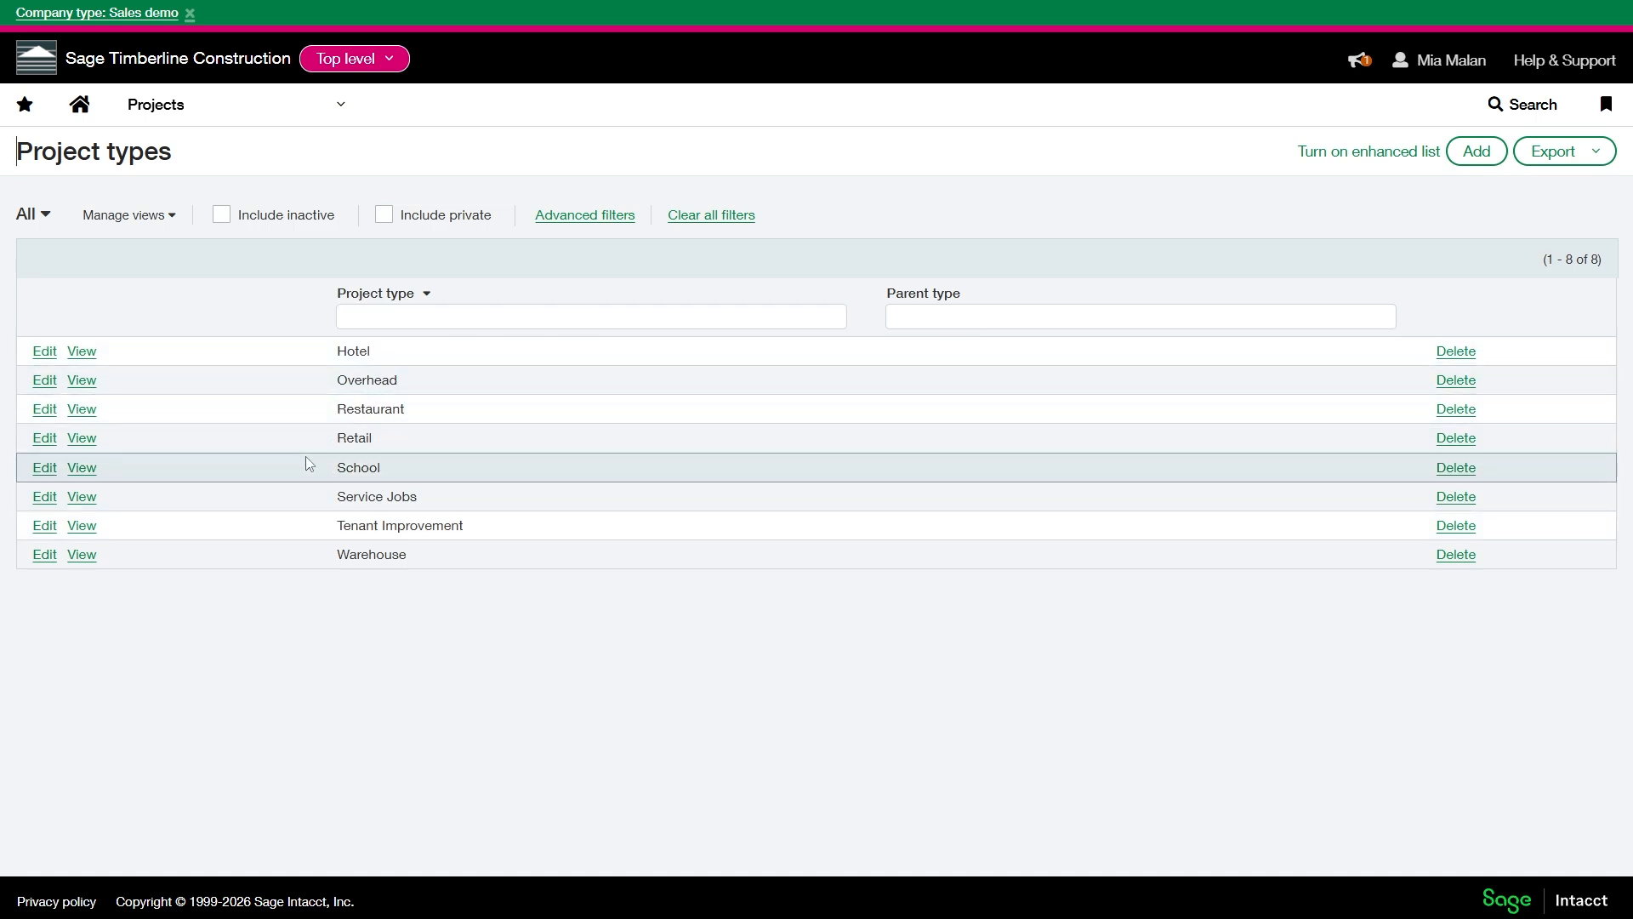
- Add and save a project type named Middle Schools with School as its parent type
left_click(1487, 159)
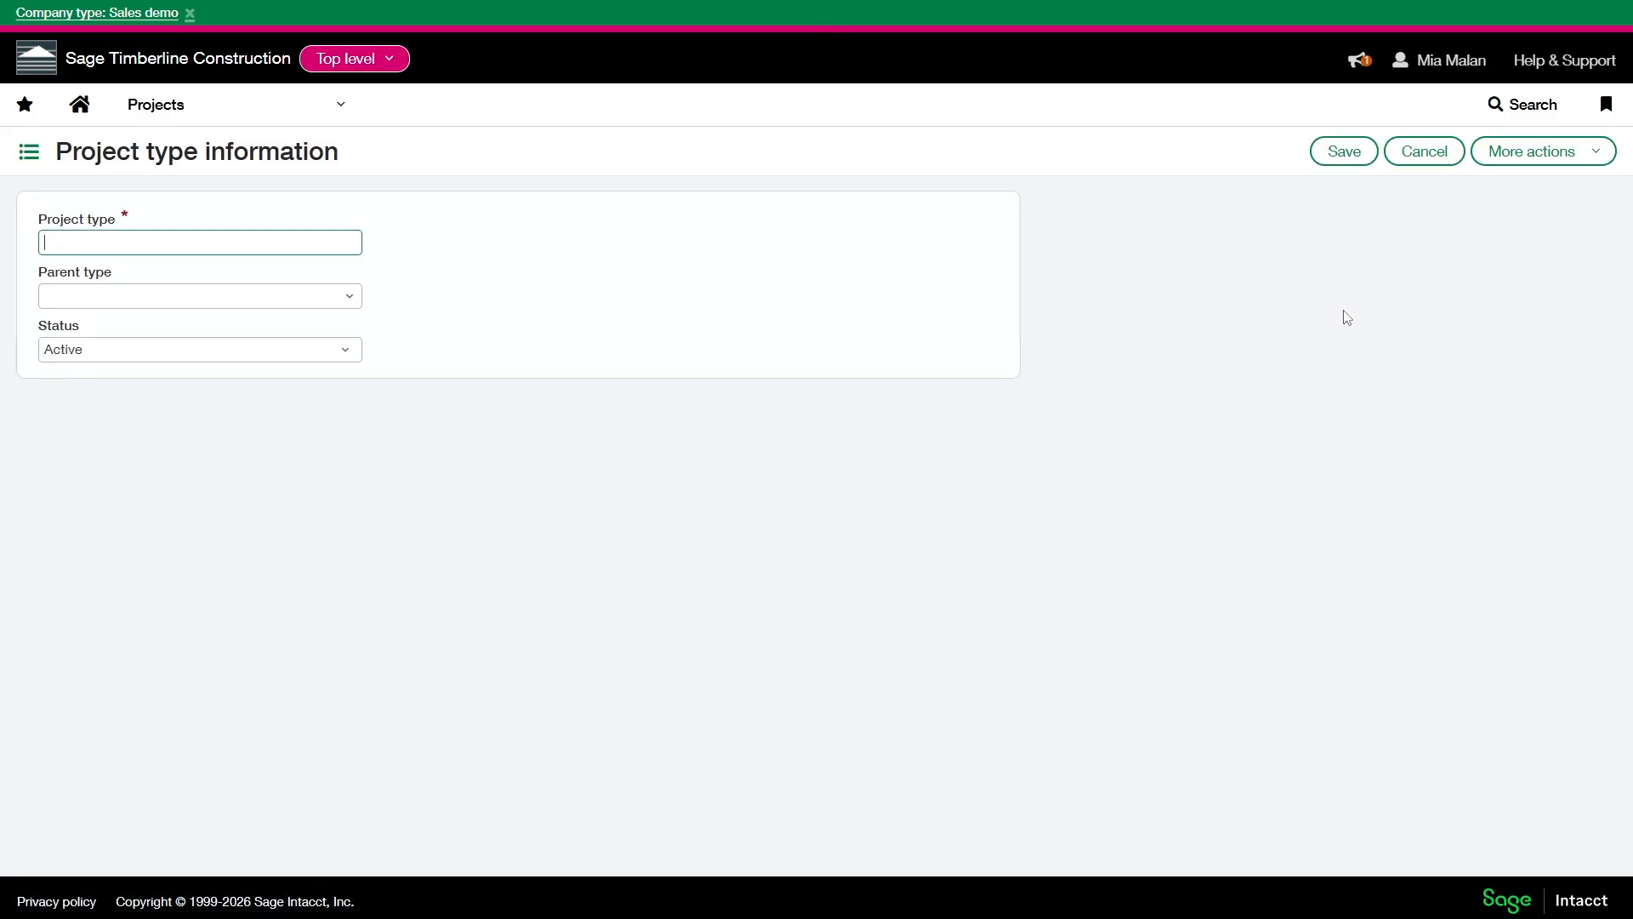
type("Mi")
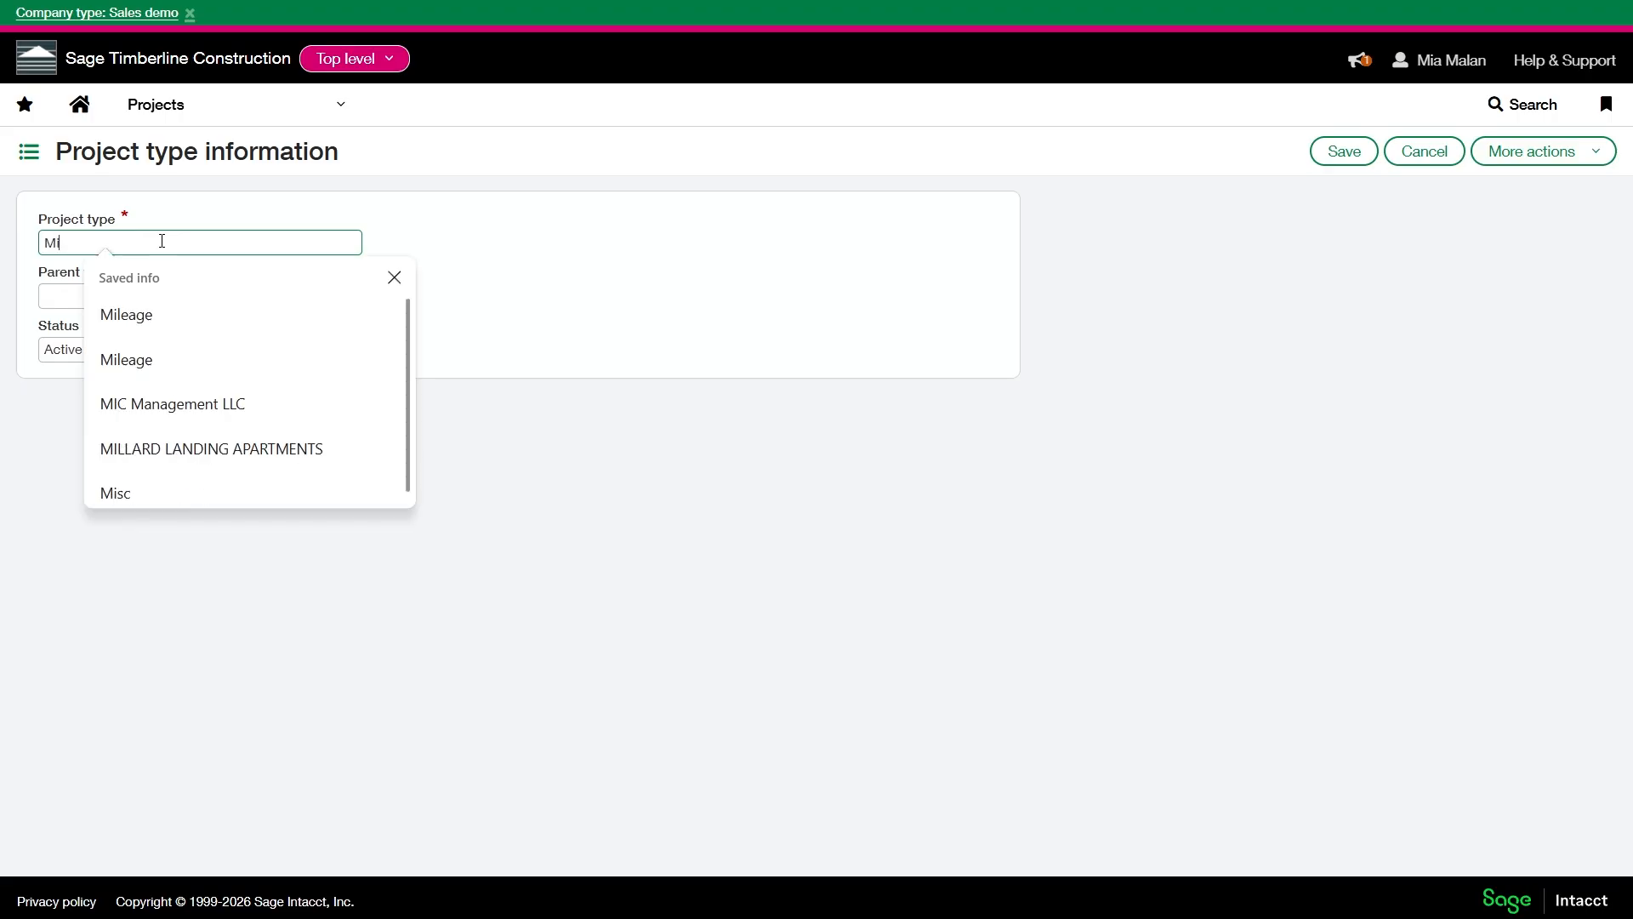
type("ddle Sc")
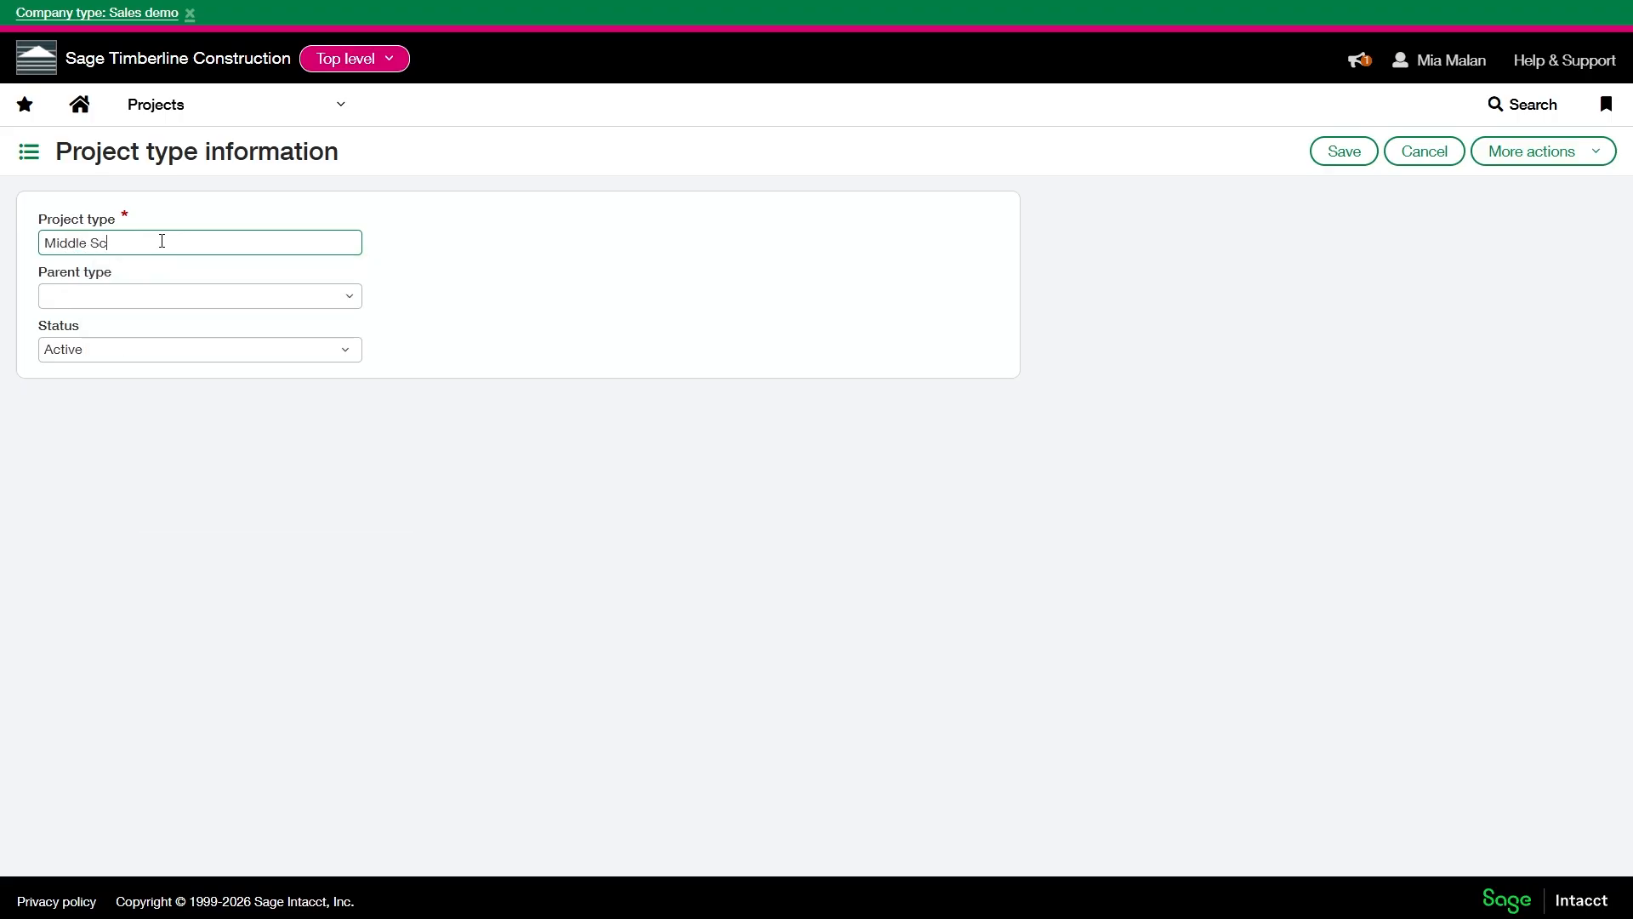
type("hools")
left_click(349, 300)
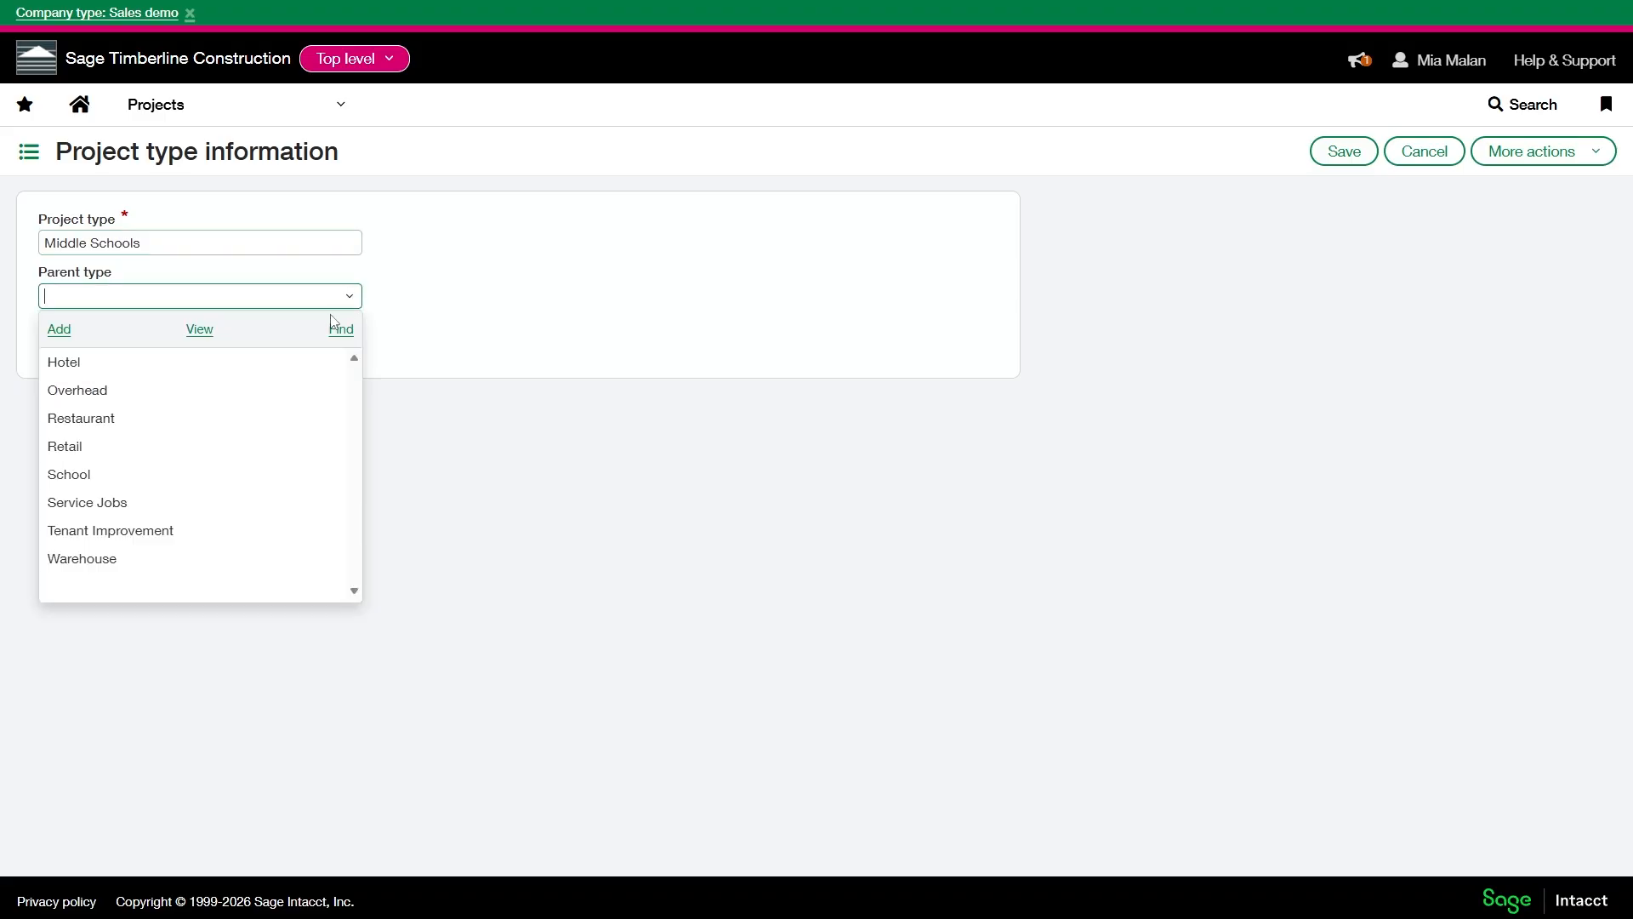
left_click(167, 485)
left_click(1366, 154)
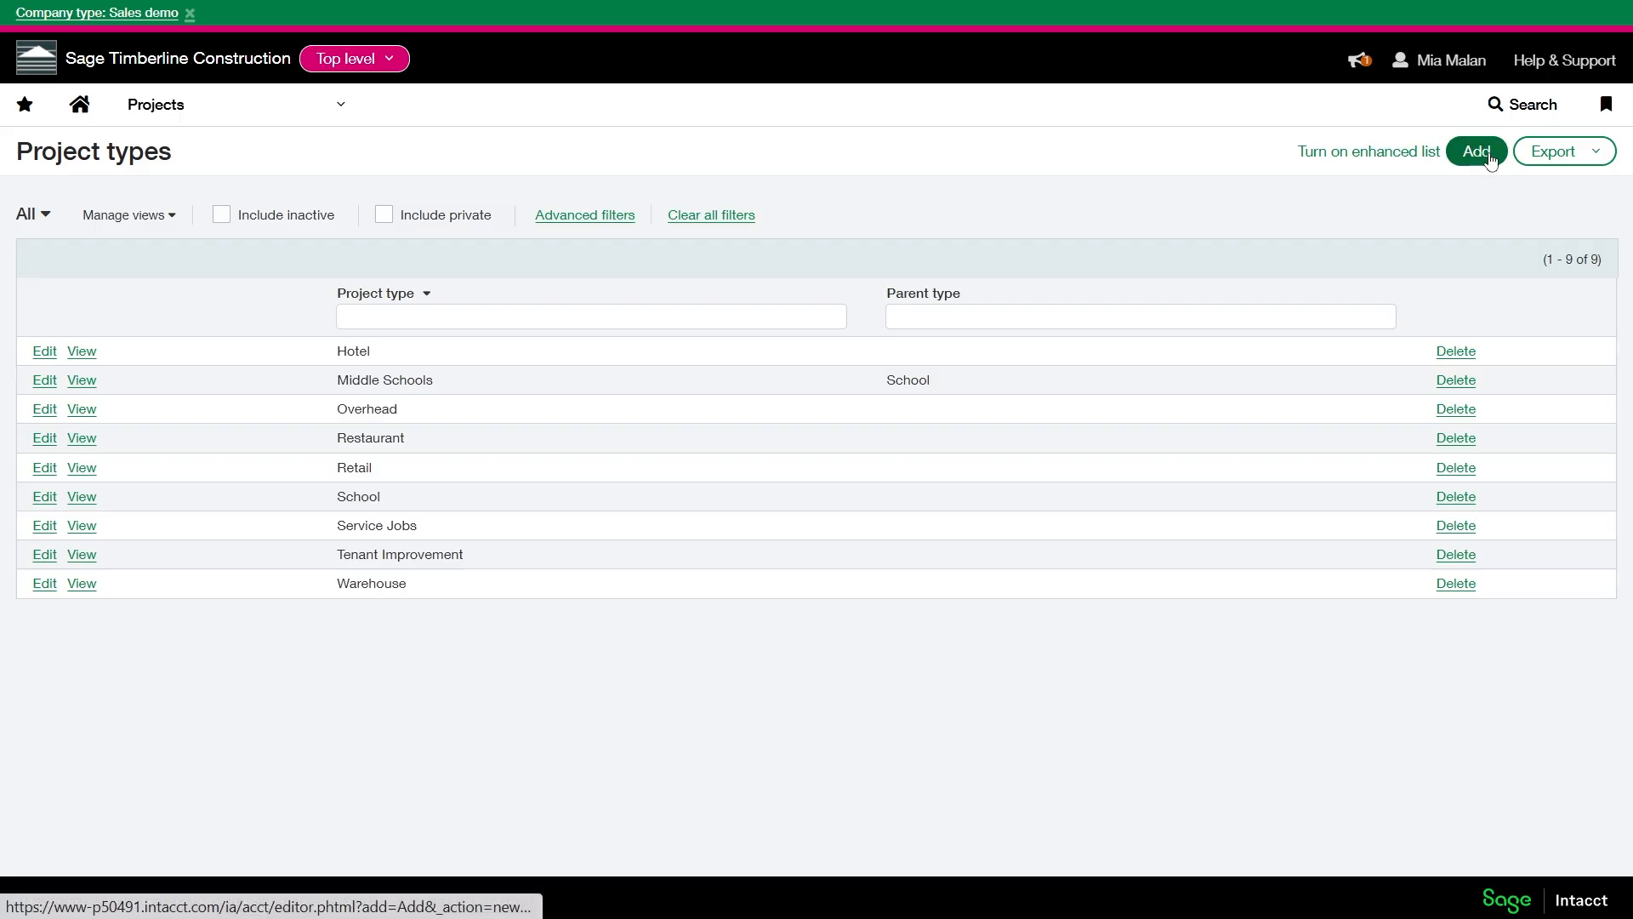
- Add and save a project type named Grade Schools with School as its parent type
left_click(1488, 156)
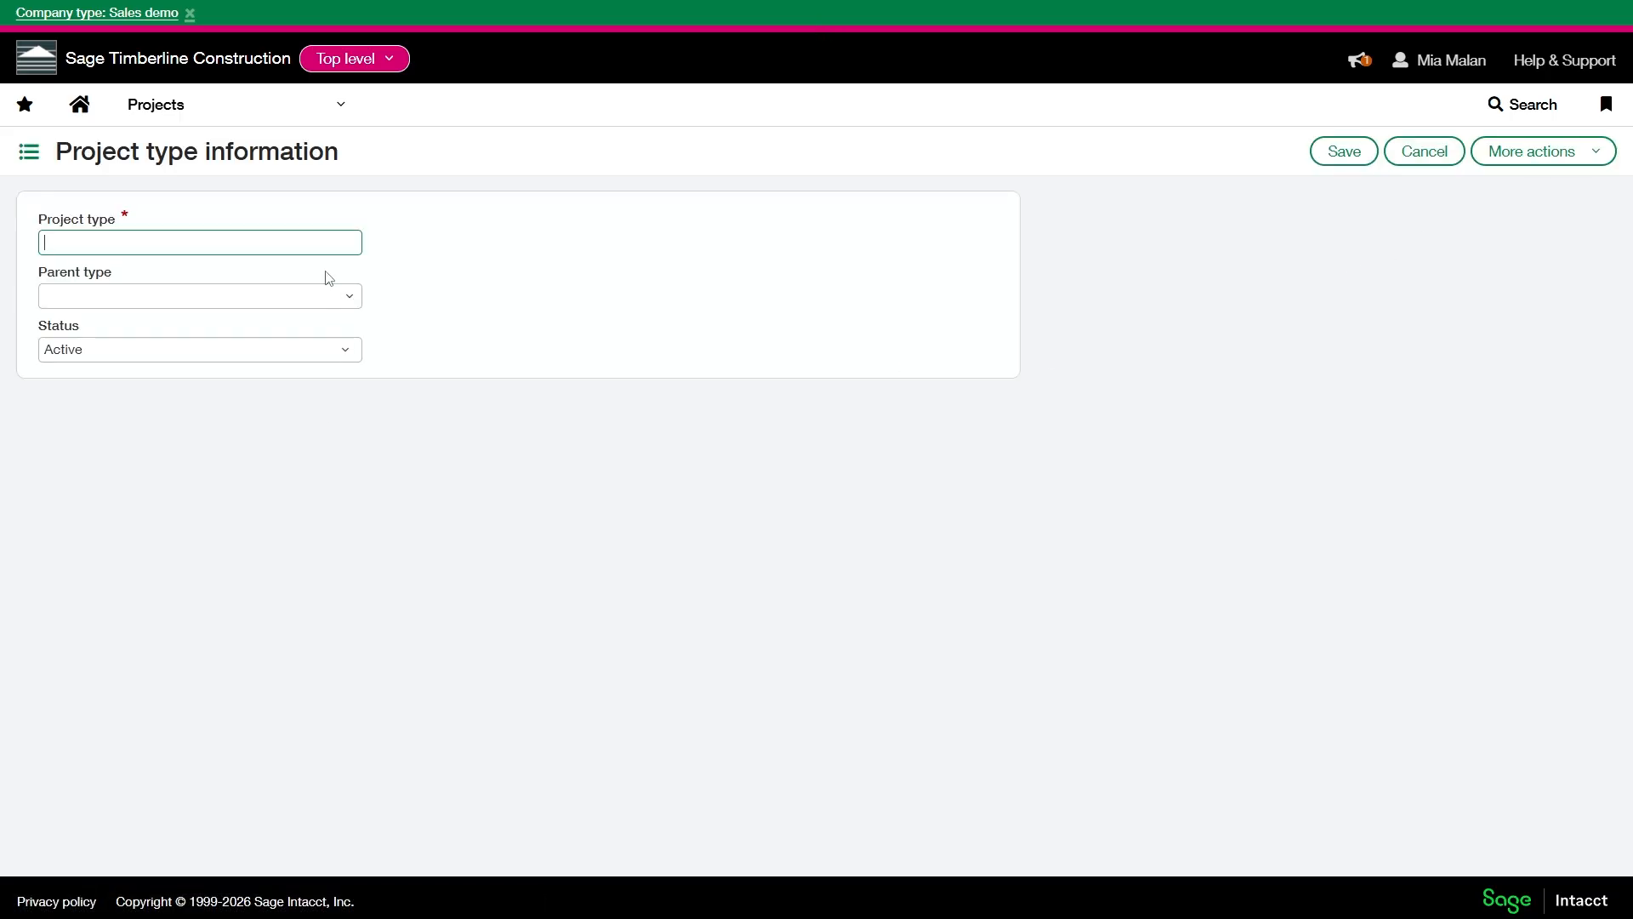
type("Grade Schools")
left_click(344, 297)
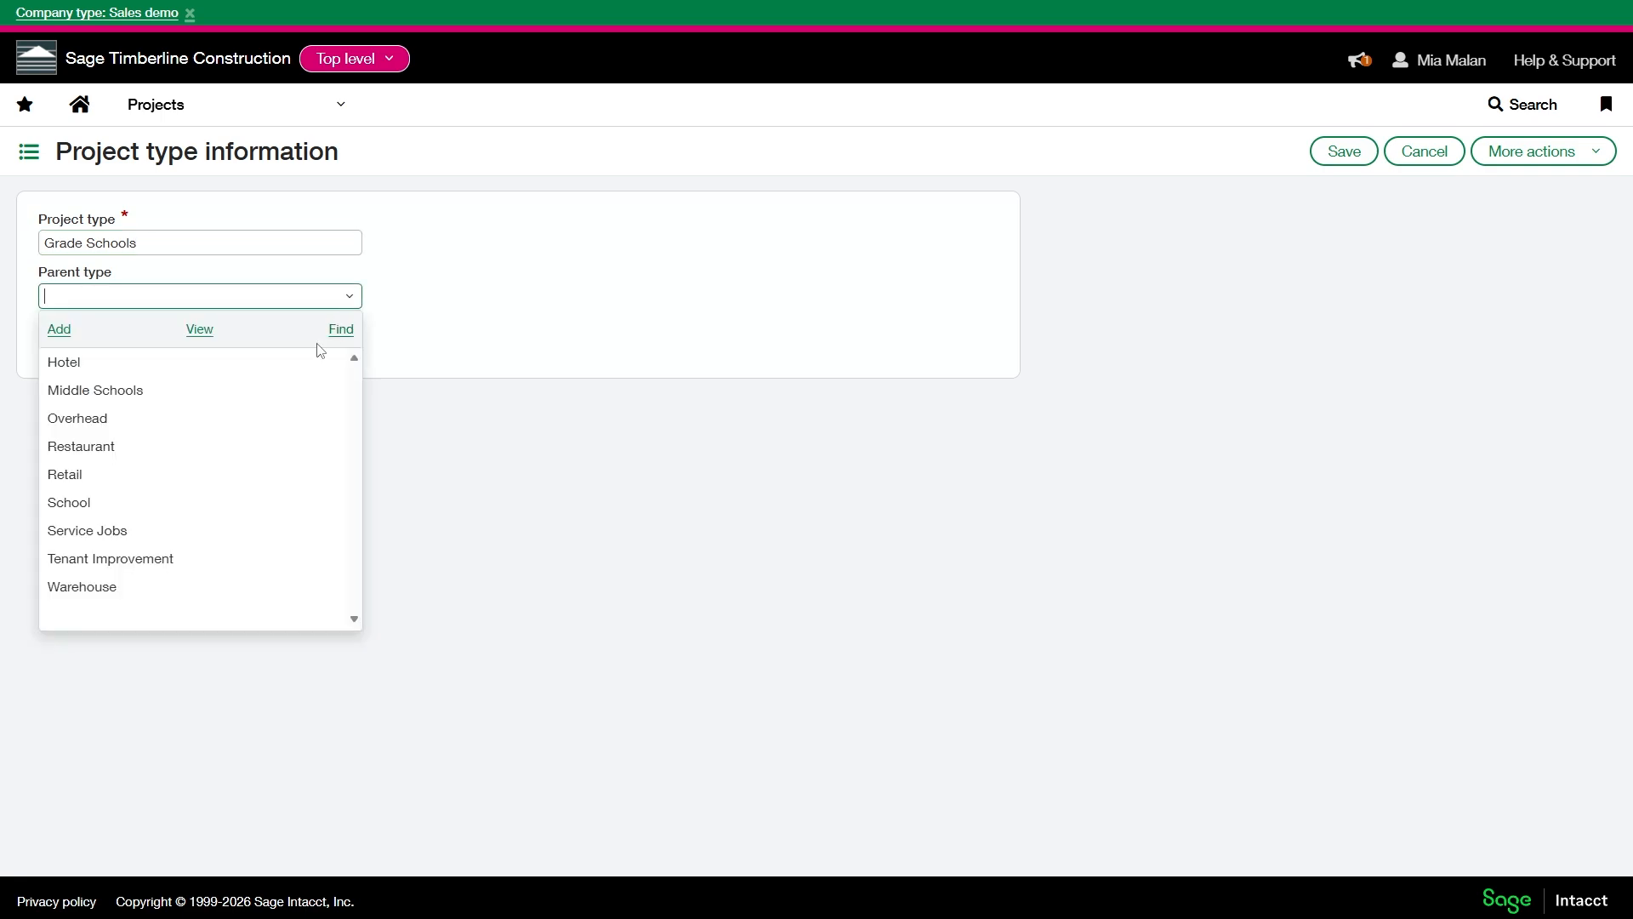
left_click(175, 502)
left_click(1344, 151)
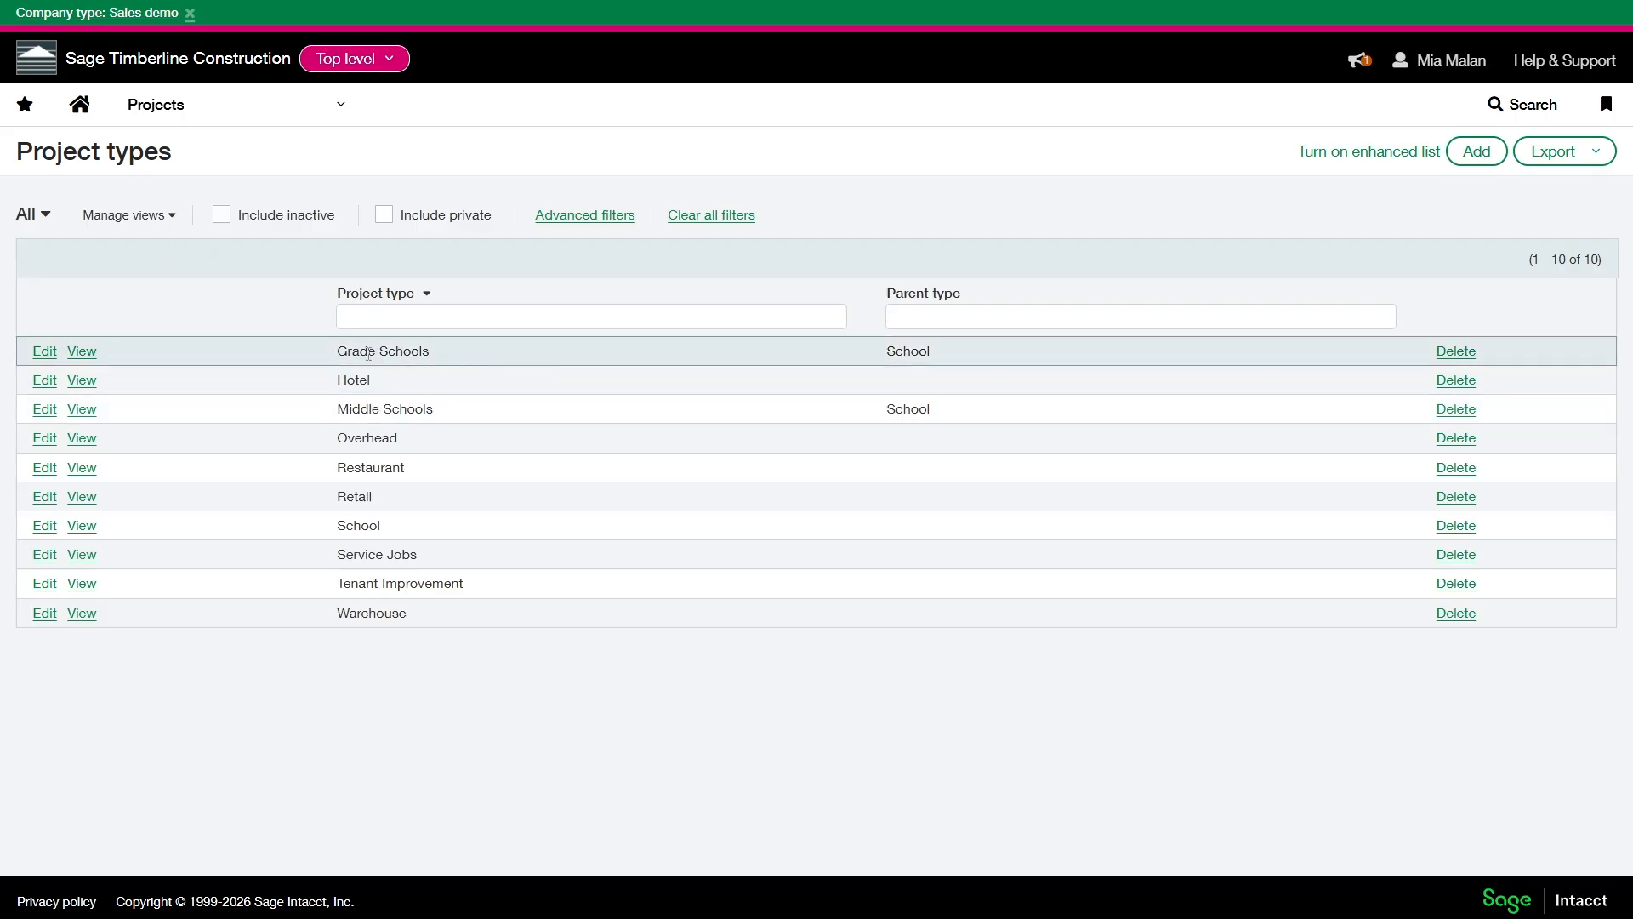
left_click(1097, 319)
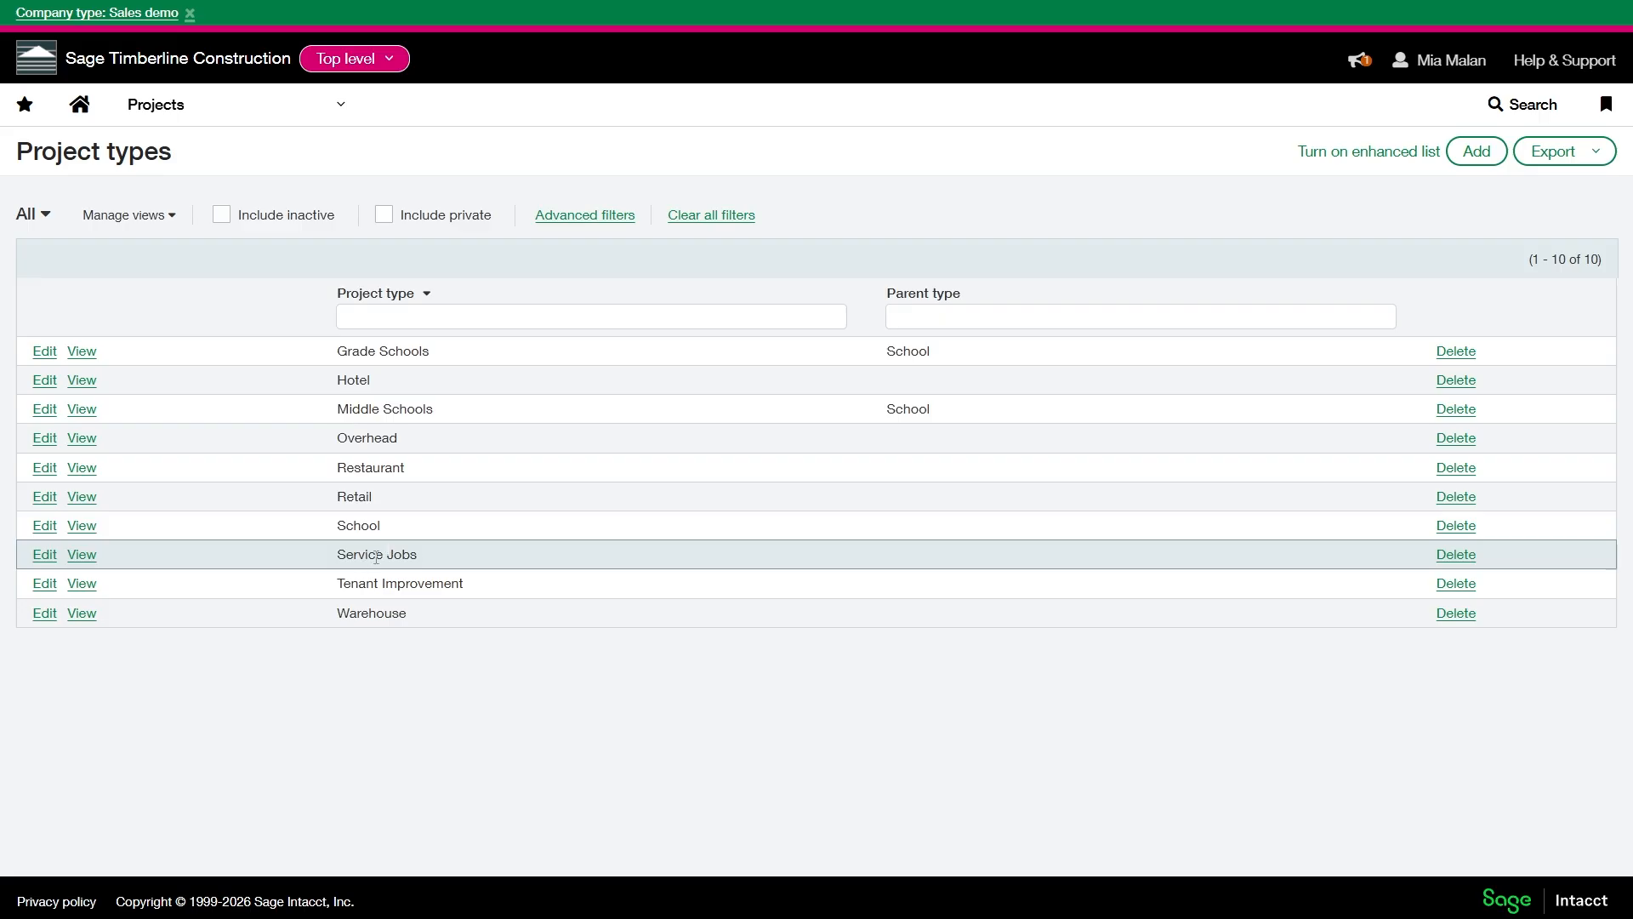
- Add and save a project type named Residential with Service Jobs as its parent type
left_click(1477, 152)
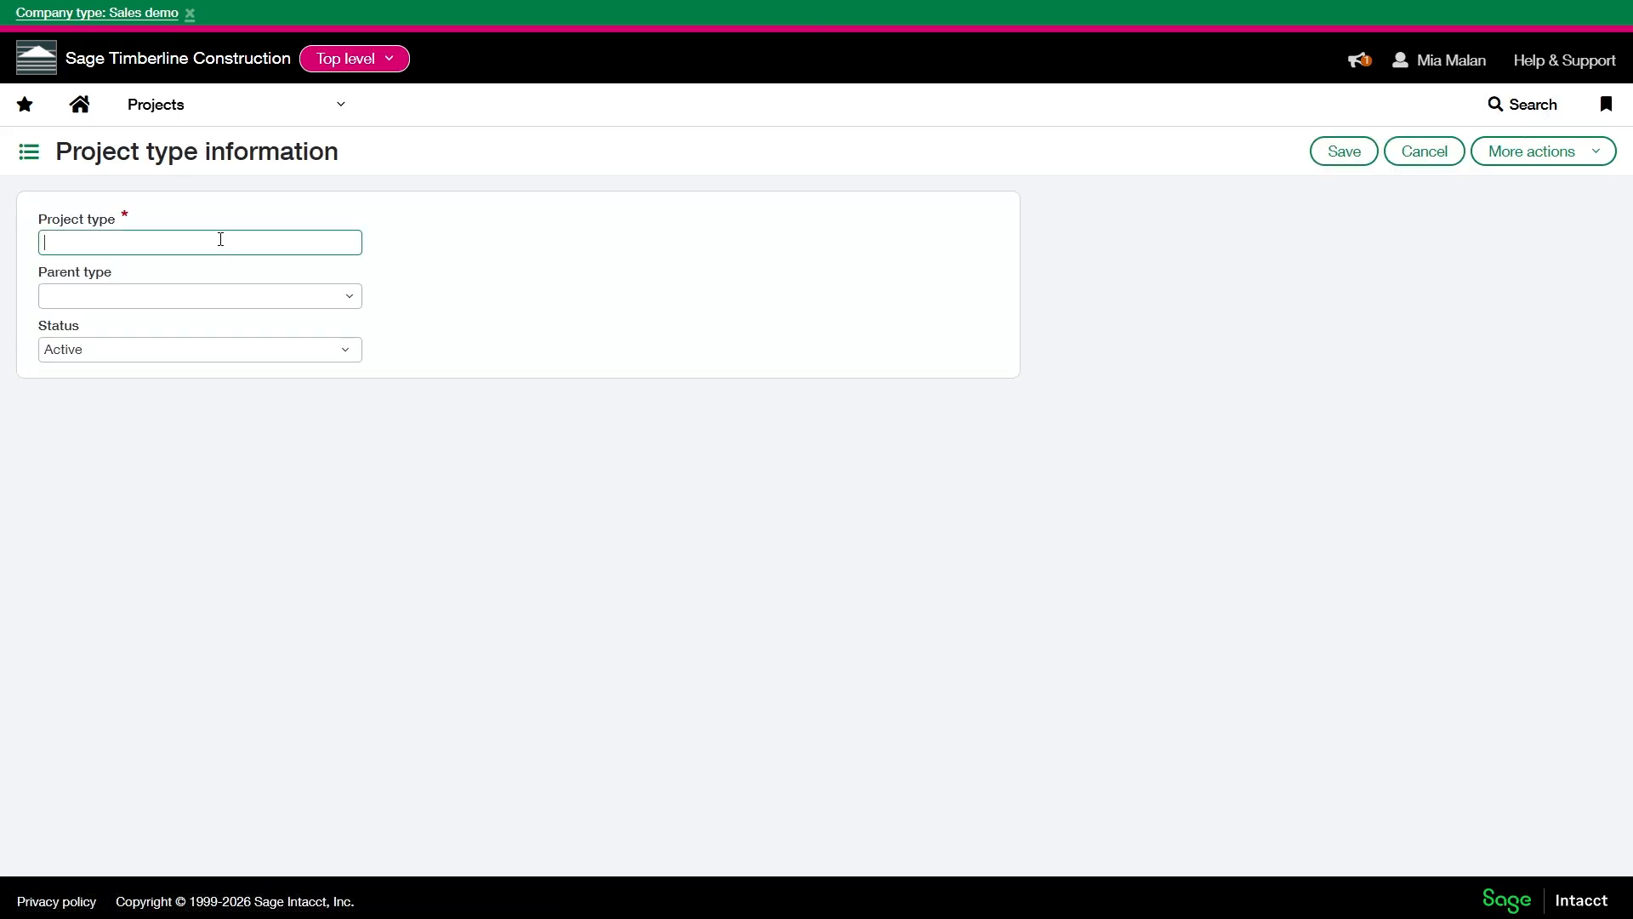
type("Residential")
left_click(344, 298)
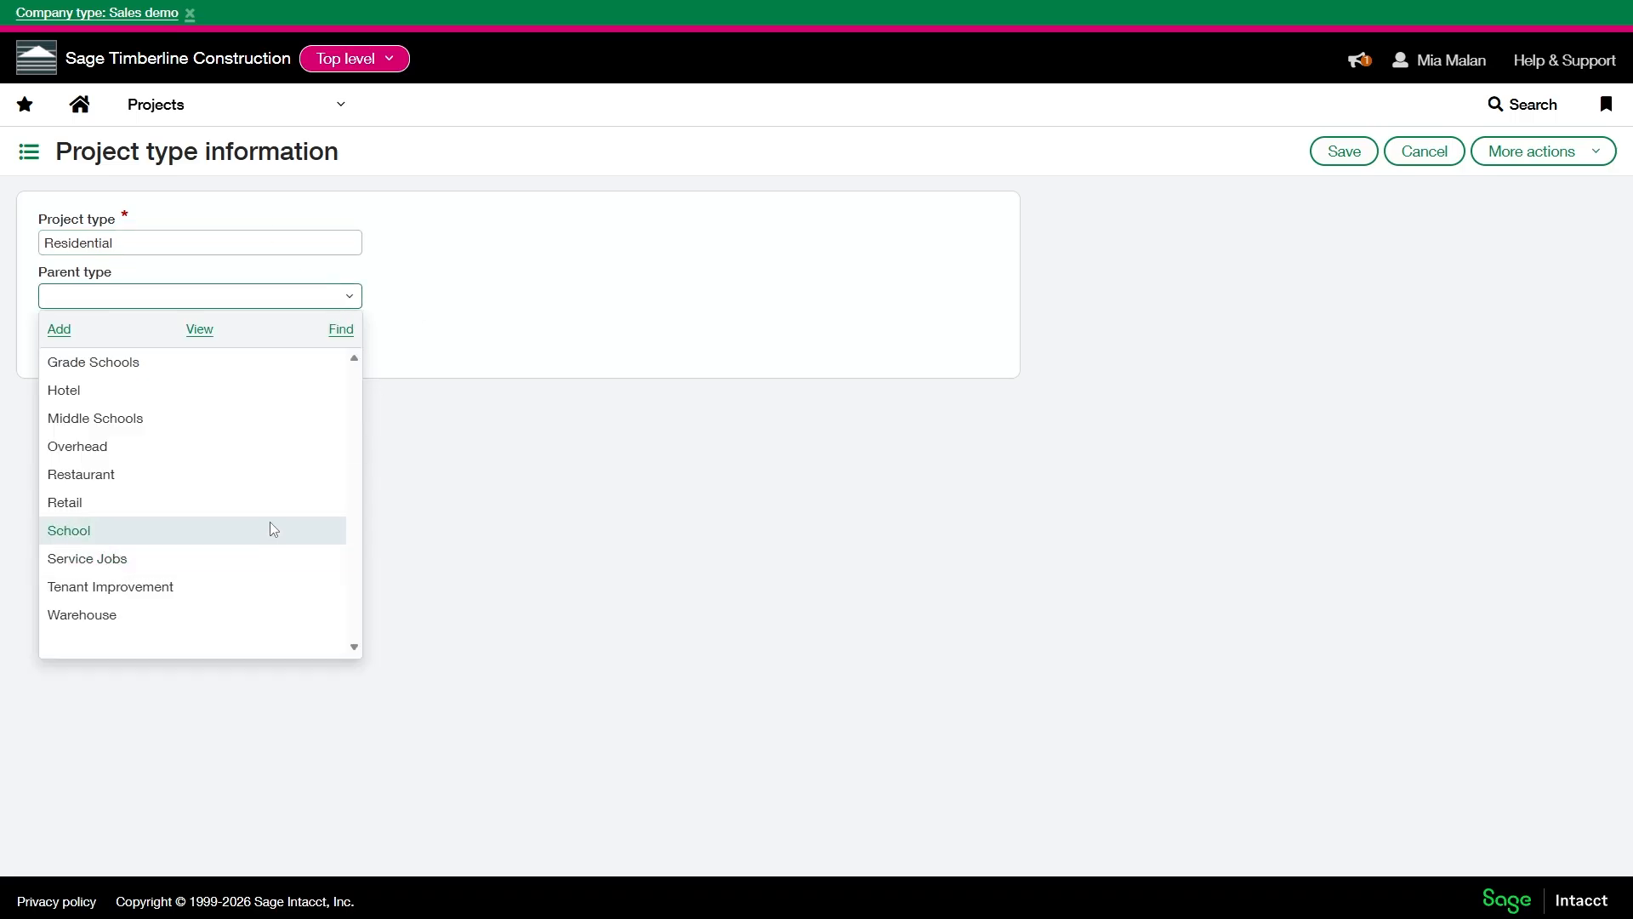
left_click(266, 557)
left_click(1344, 151)
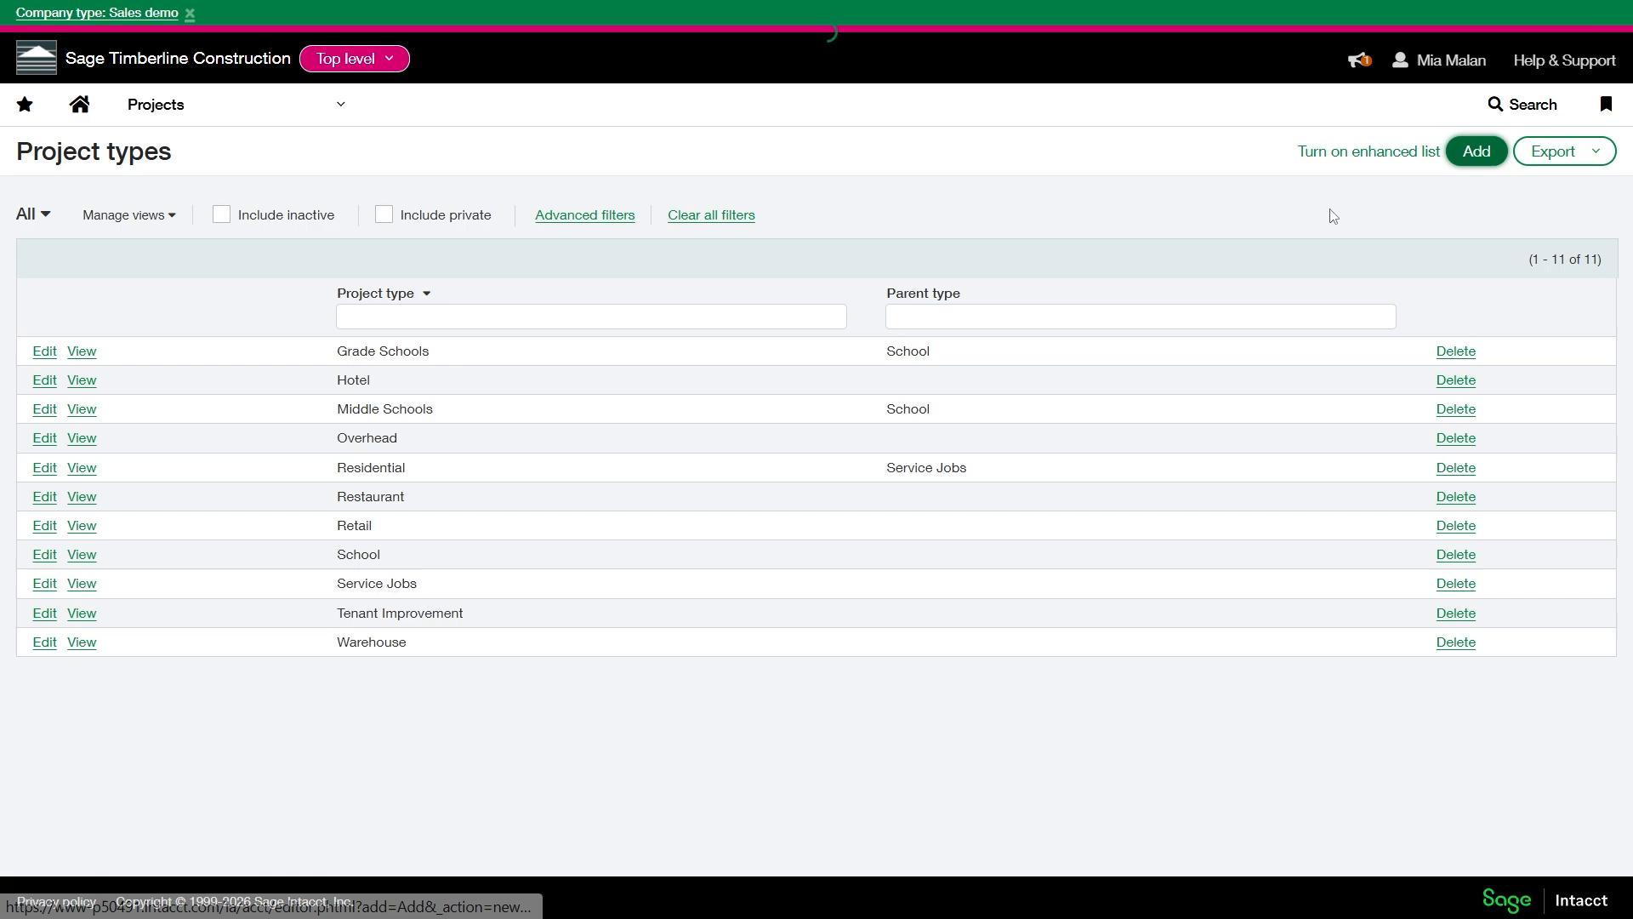
- Add and save a project type named Commerical with Service Jobs as its parent type
left_click(1476, 151)
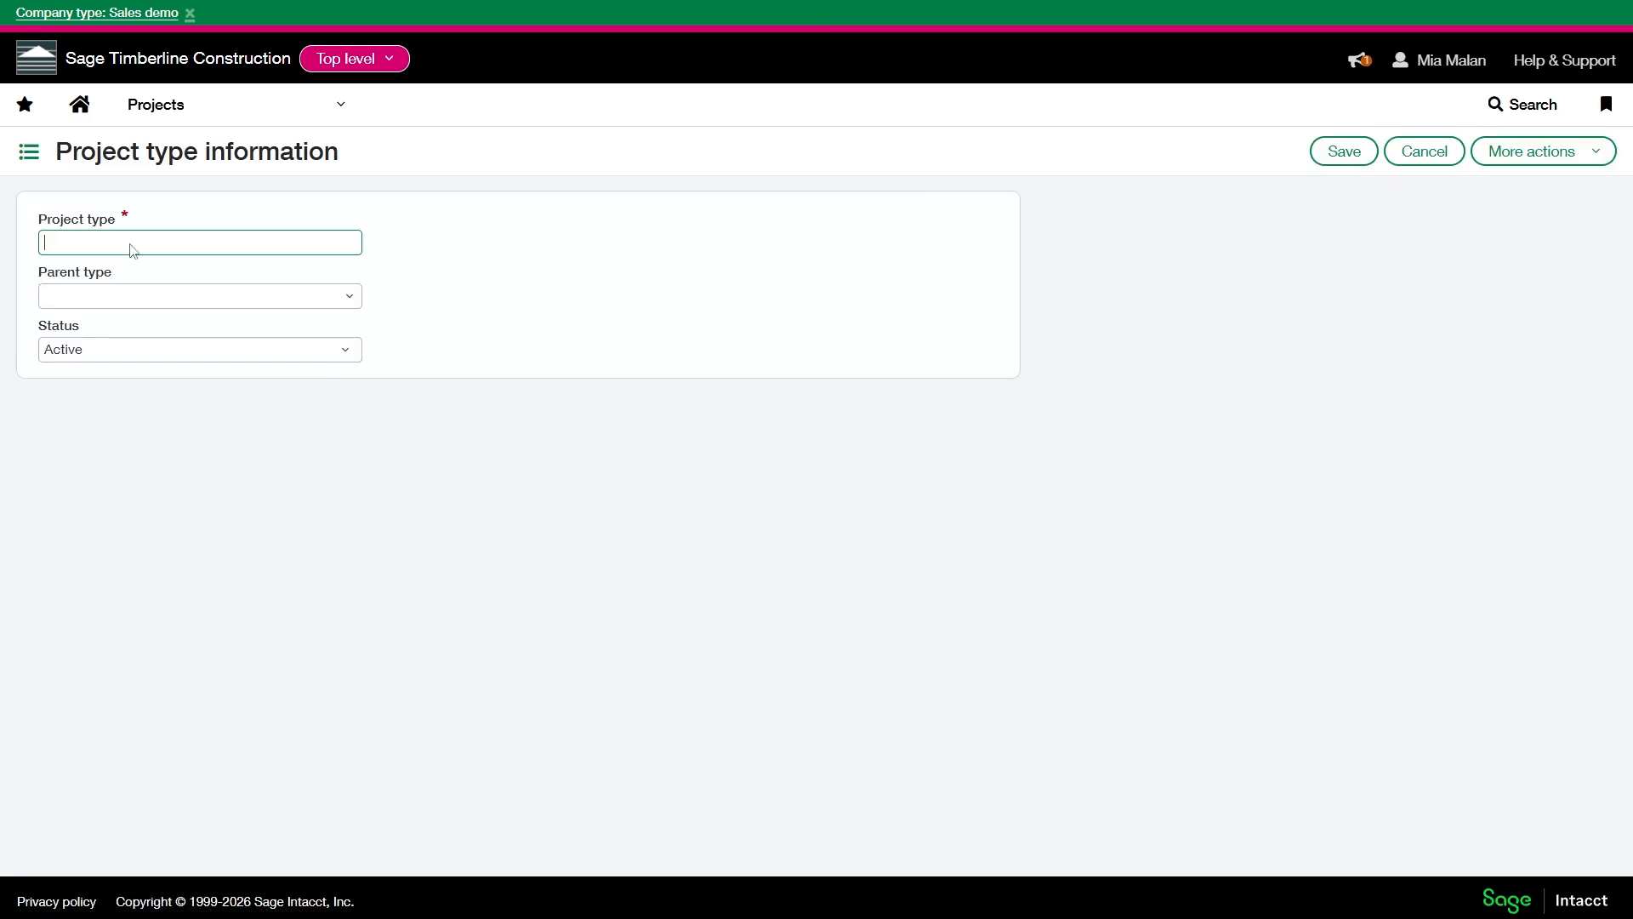
type("Commerical")
left_click(109, 244)
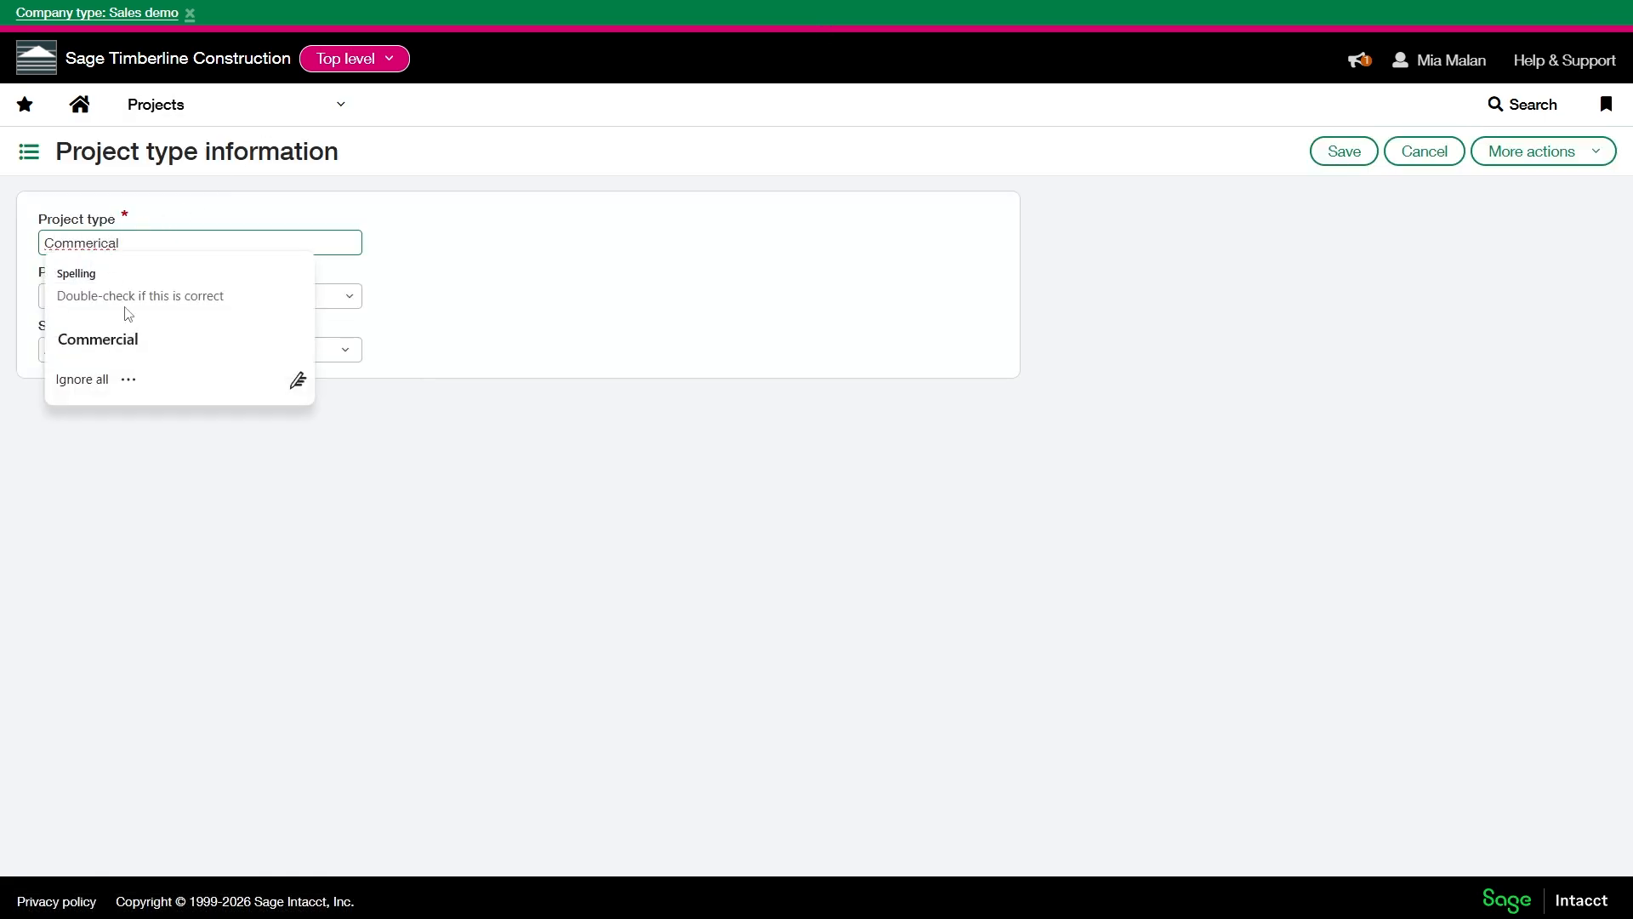
left_click(349, 296)
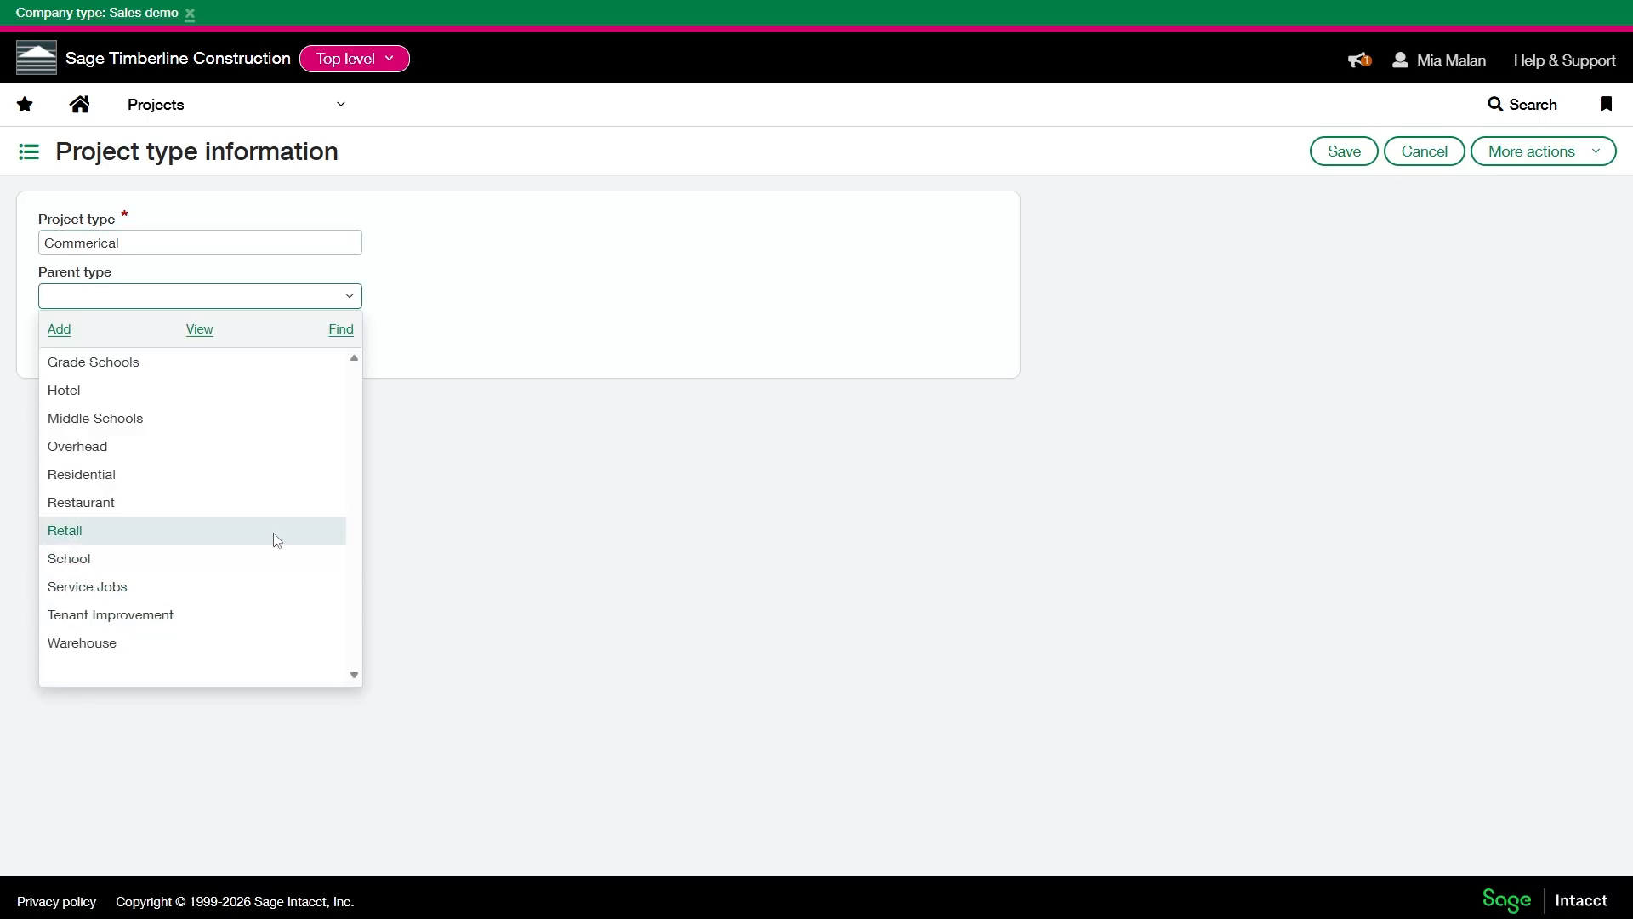
left_click(269, 586)
left_click(1343, 152)
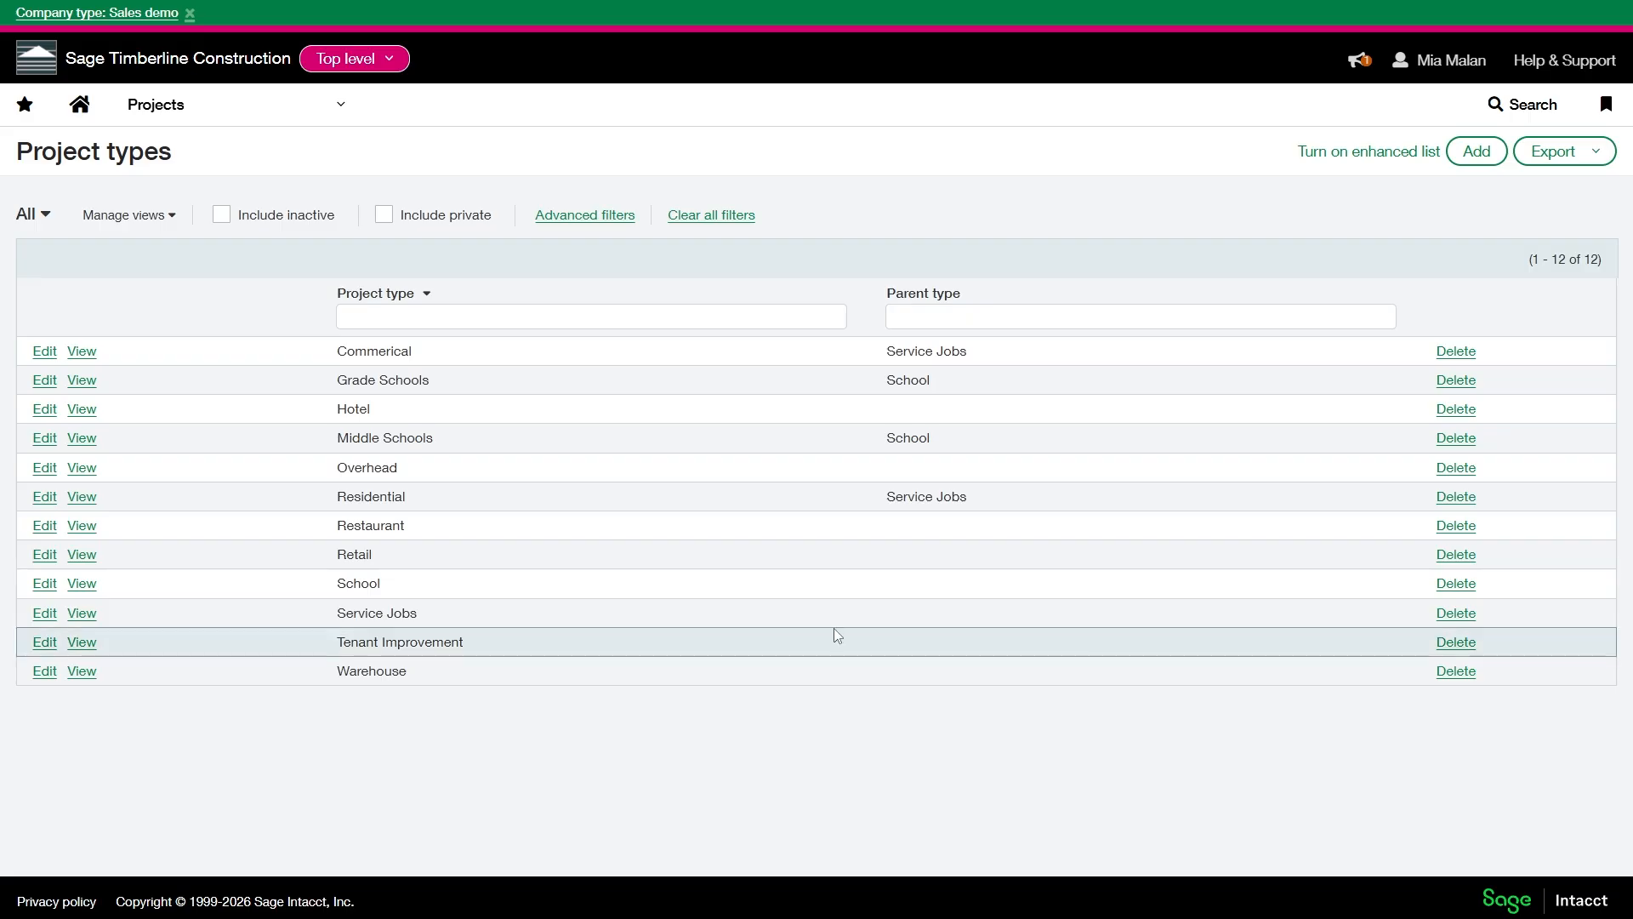
left_click(1473, 160)
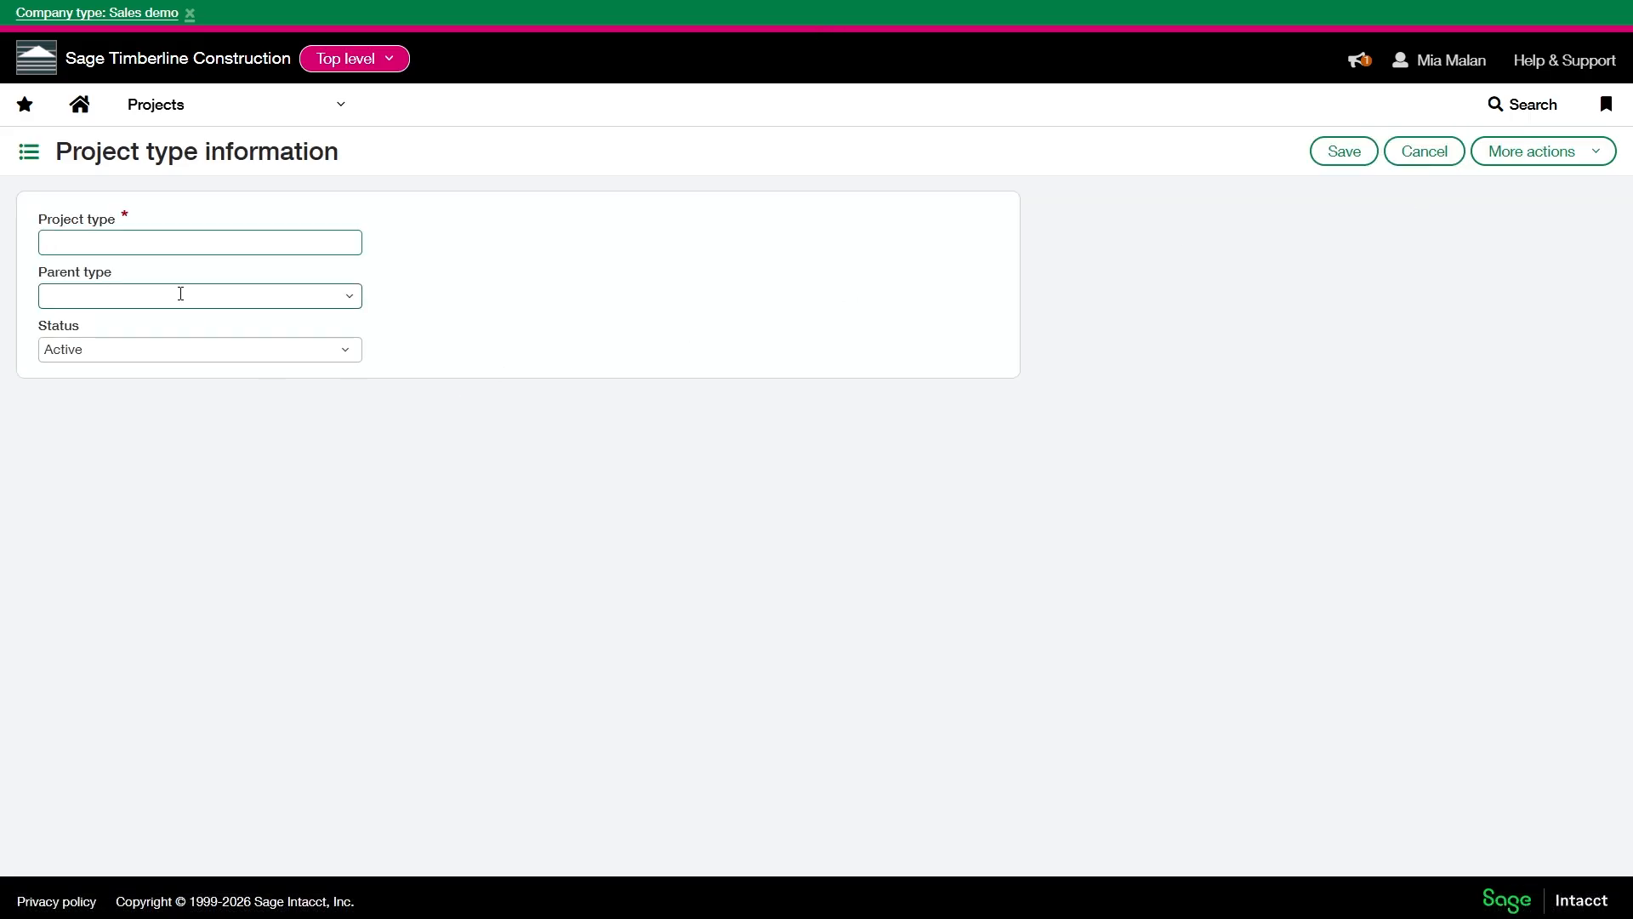
left_click(93, 241)
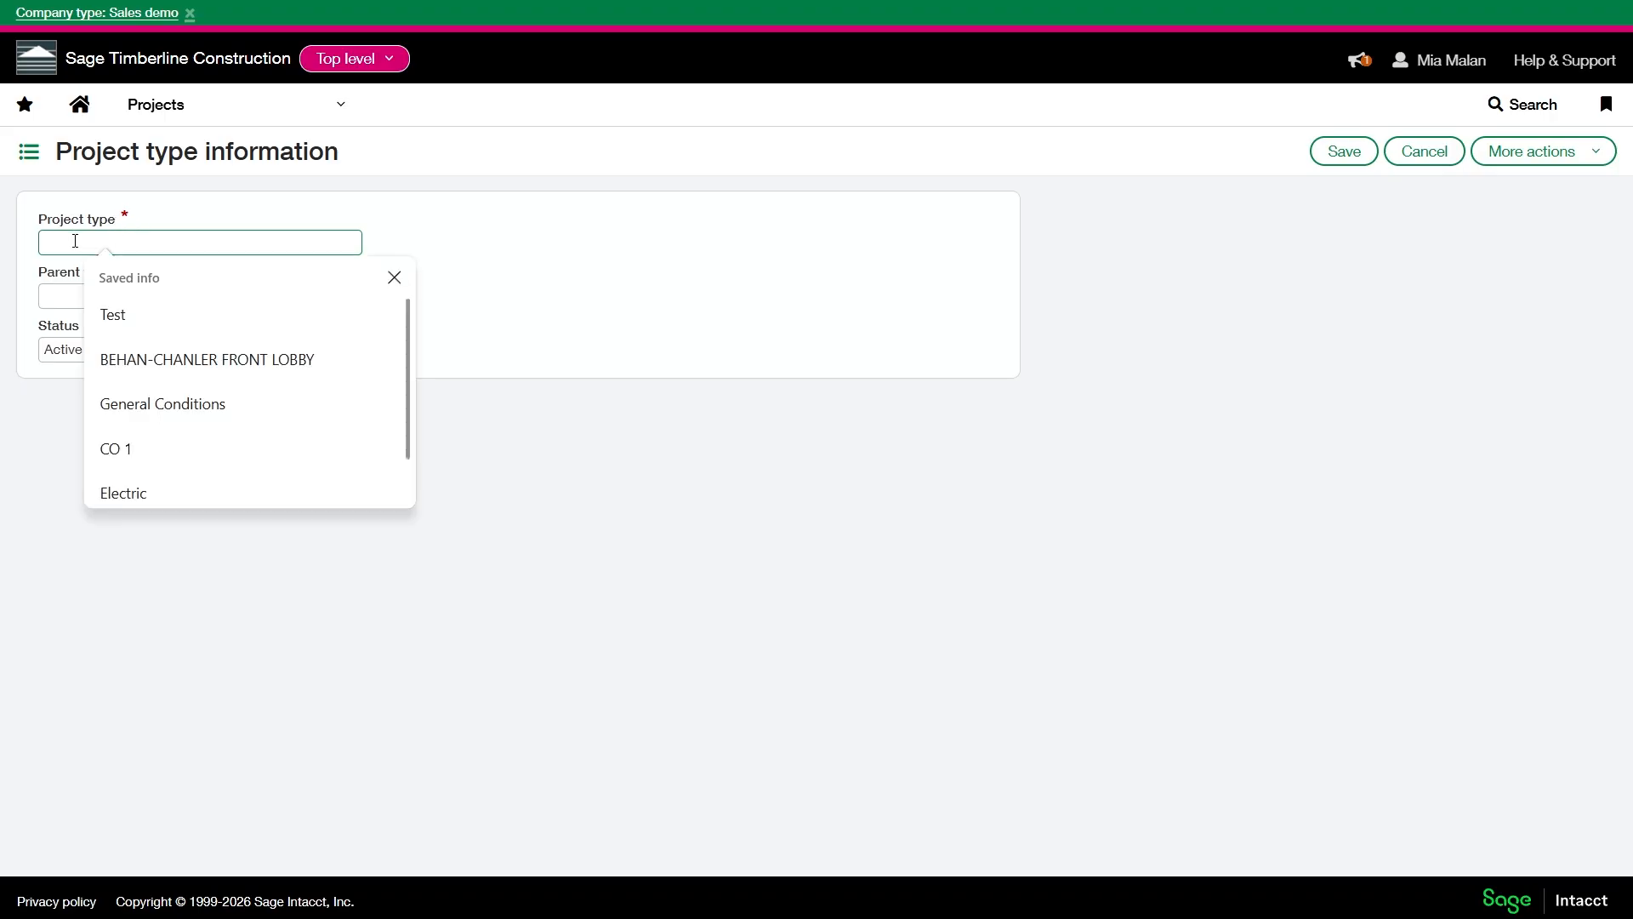
left_click(509, 277)
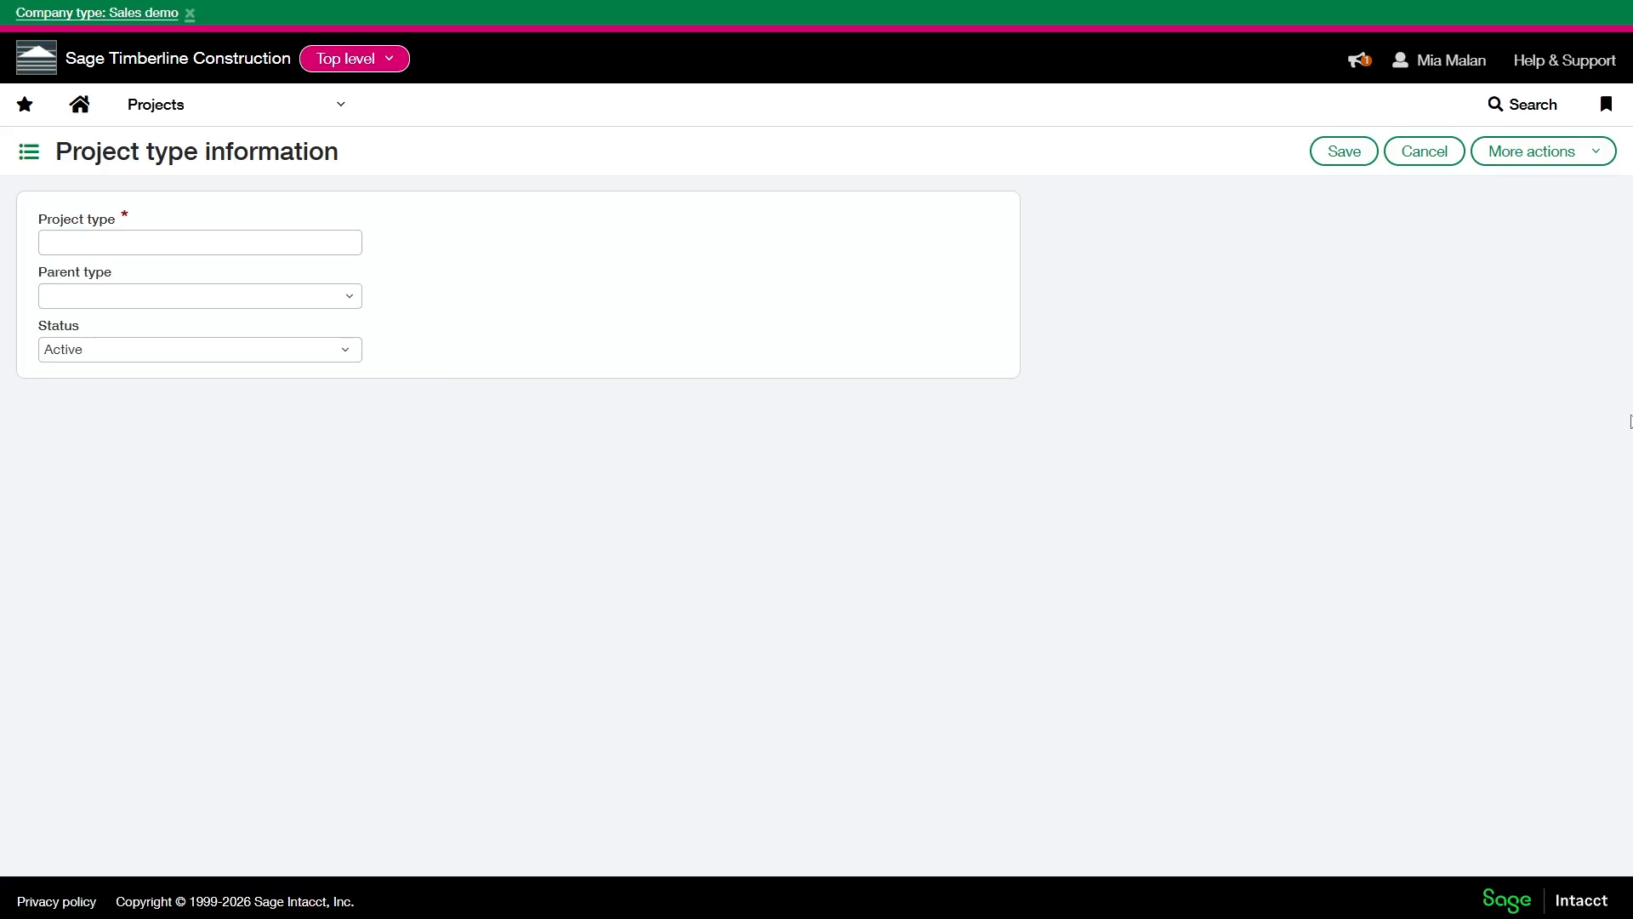
left_click(1396, 159)
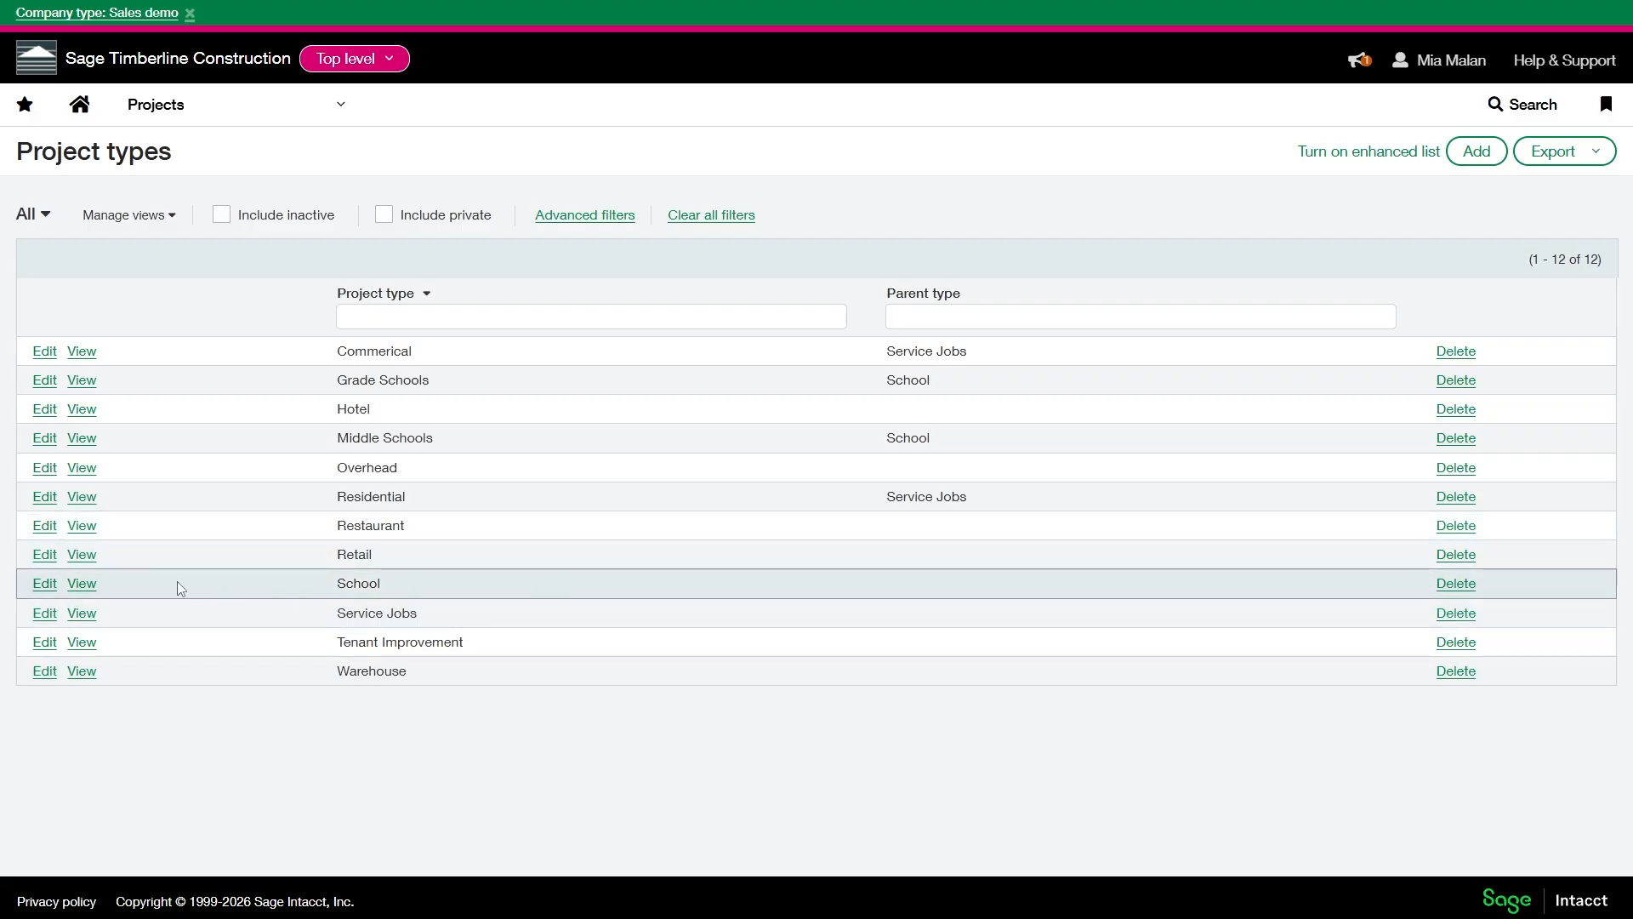
- View the details of the School and Grade Schools project types, including the parent type record linked from Grade Schools
left_click(82, 583)
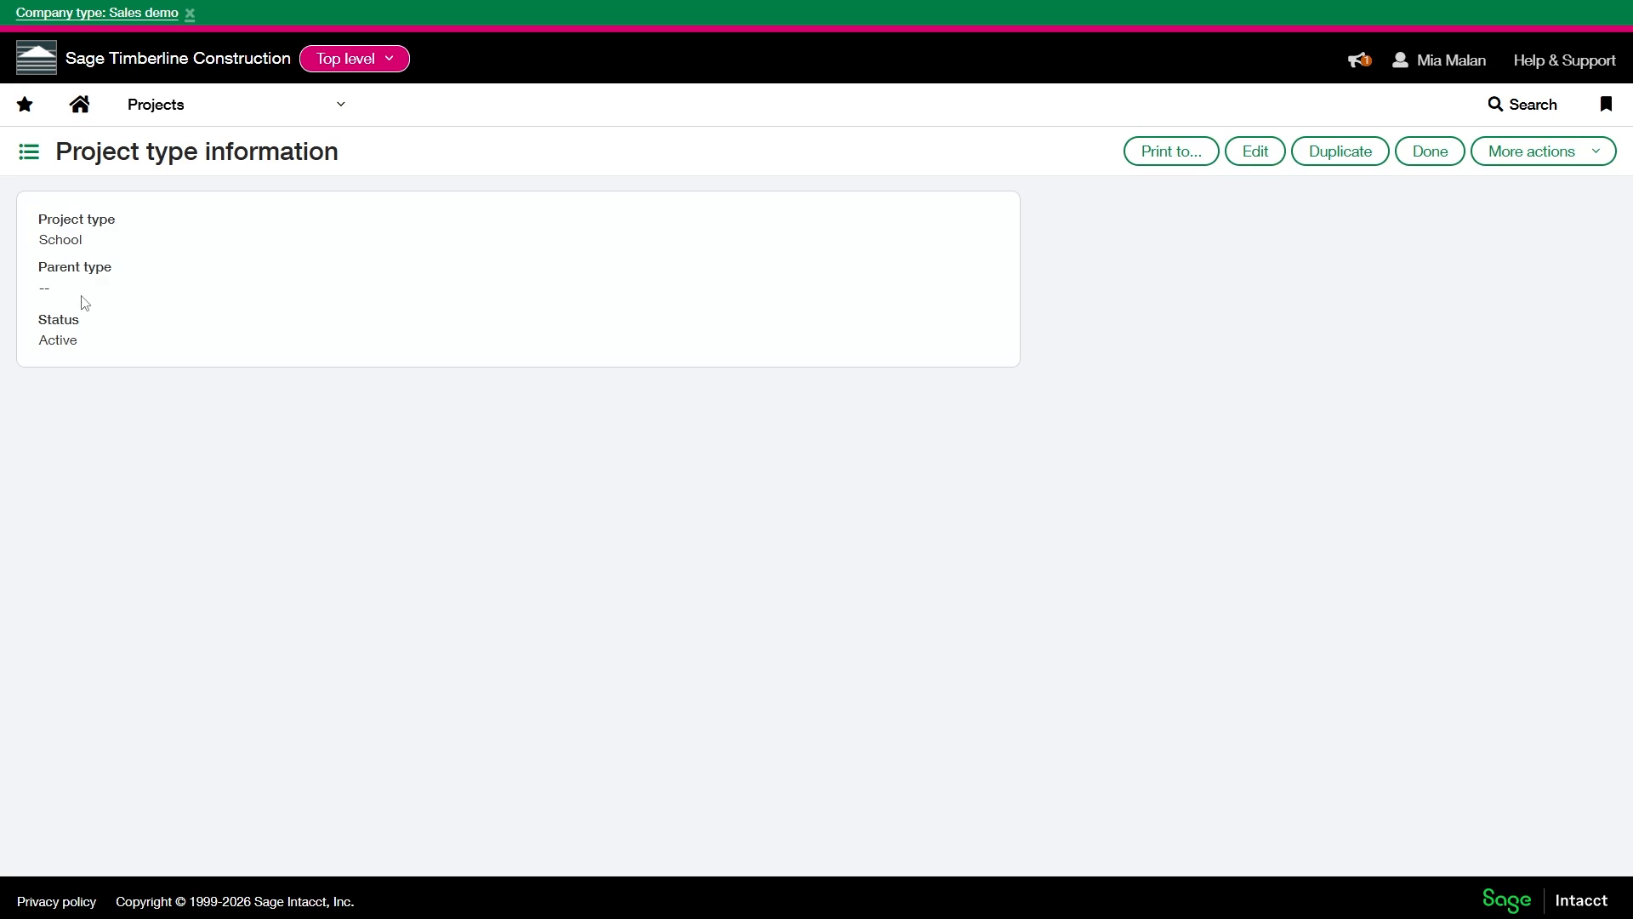
left_click(1429, 152)
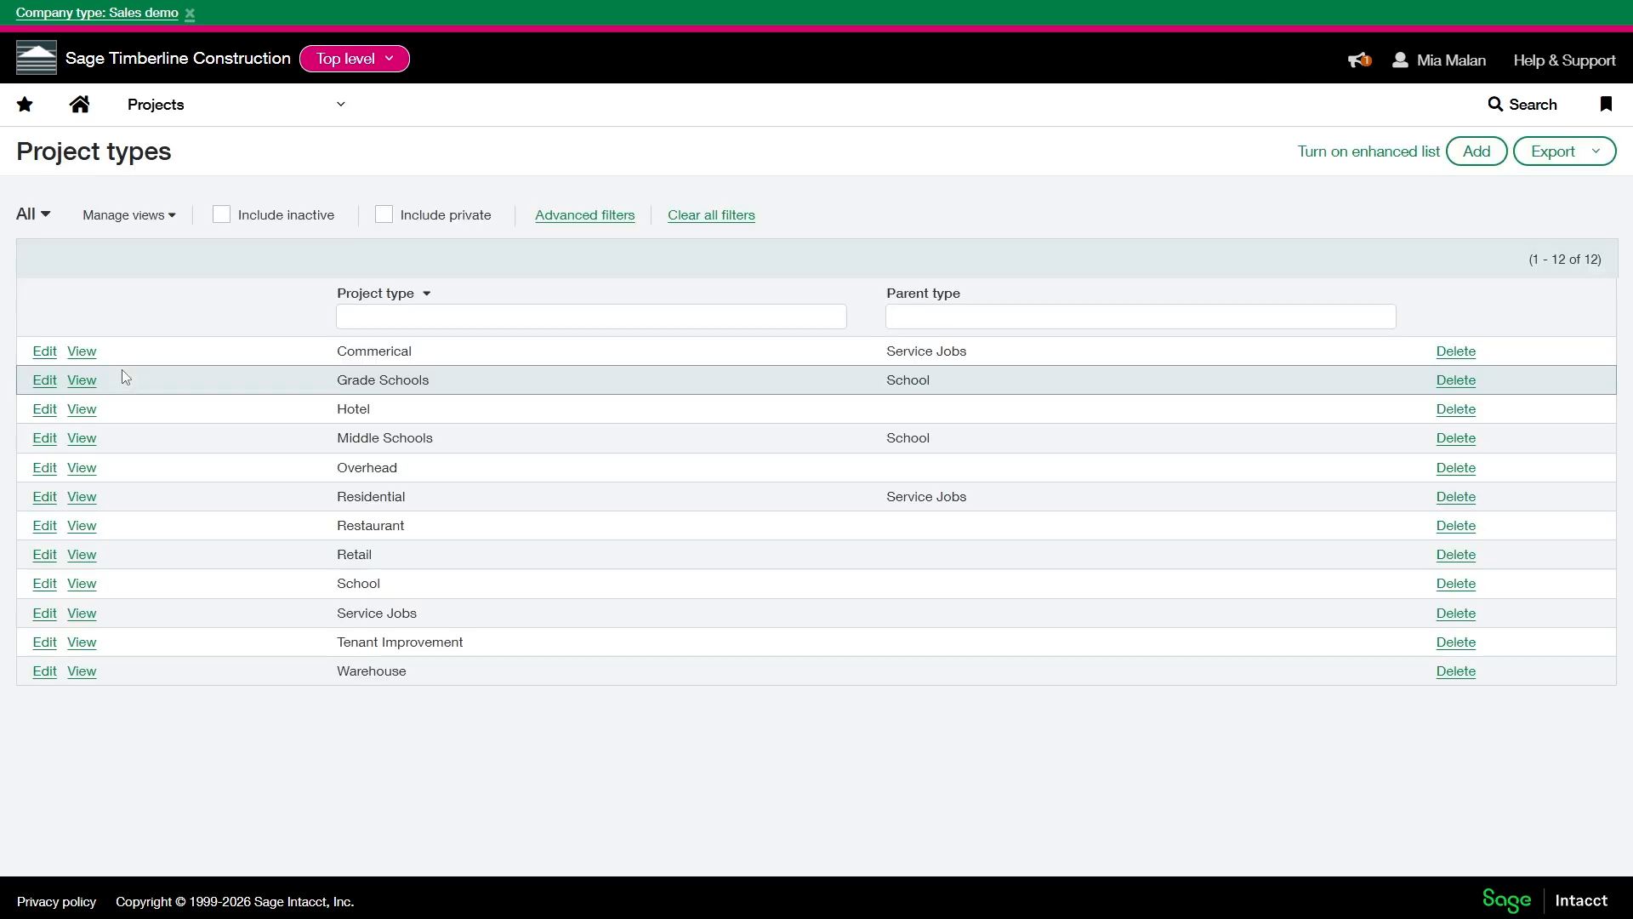
left_click(79, 379)
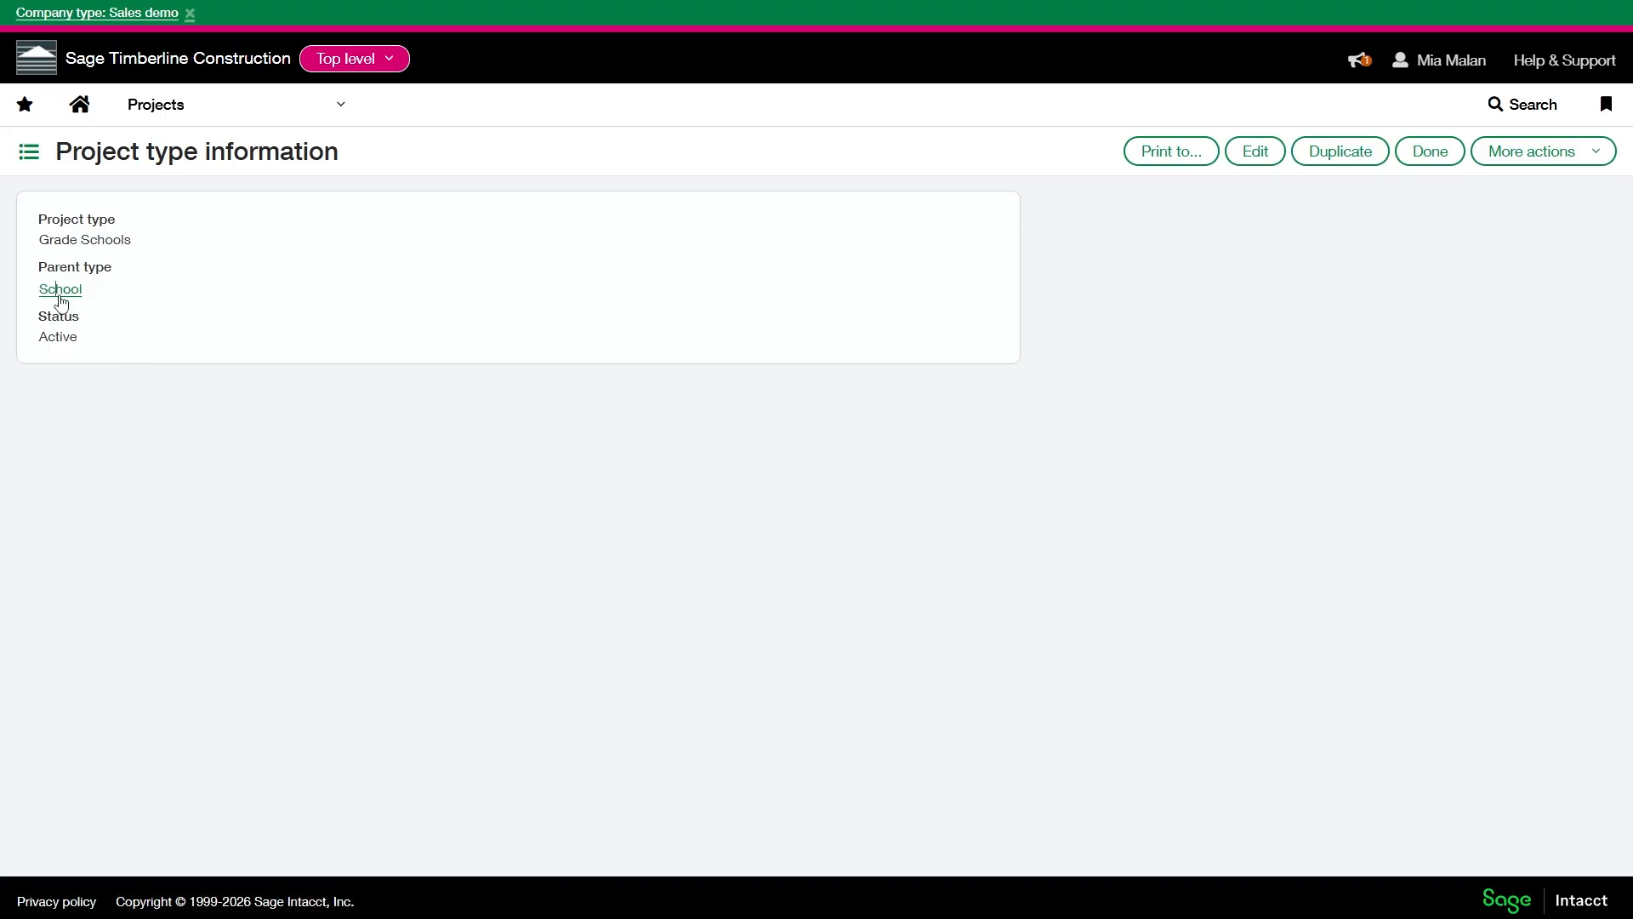
left_click(65, 291)
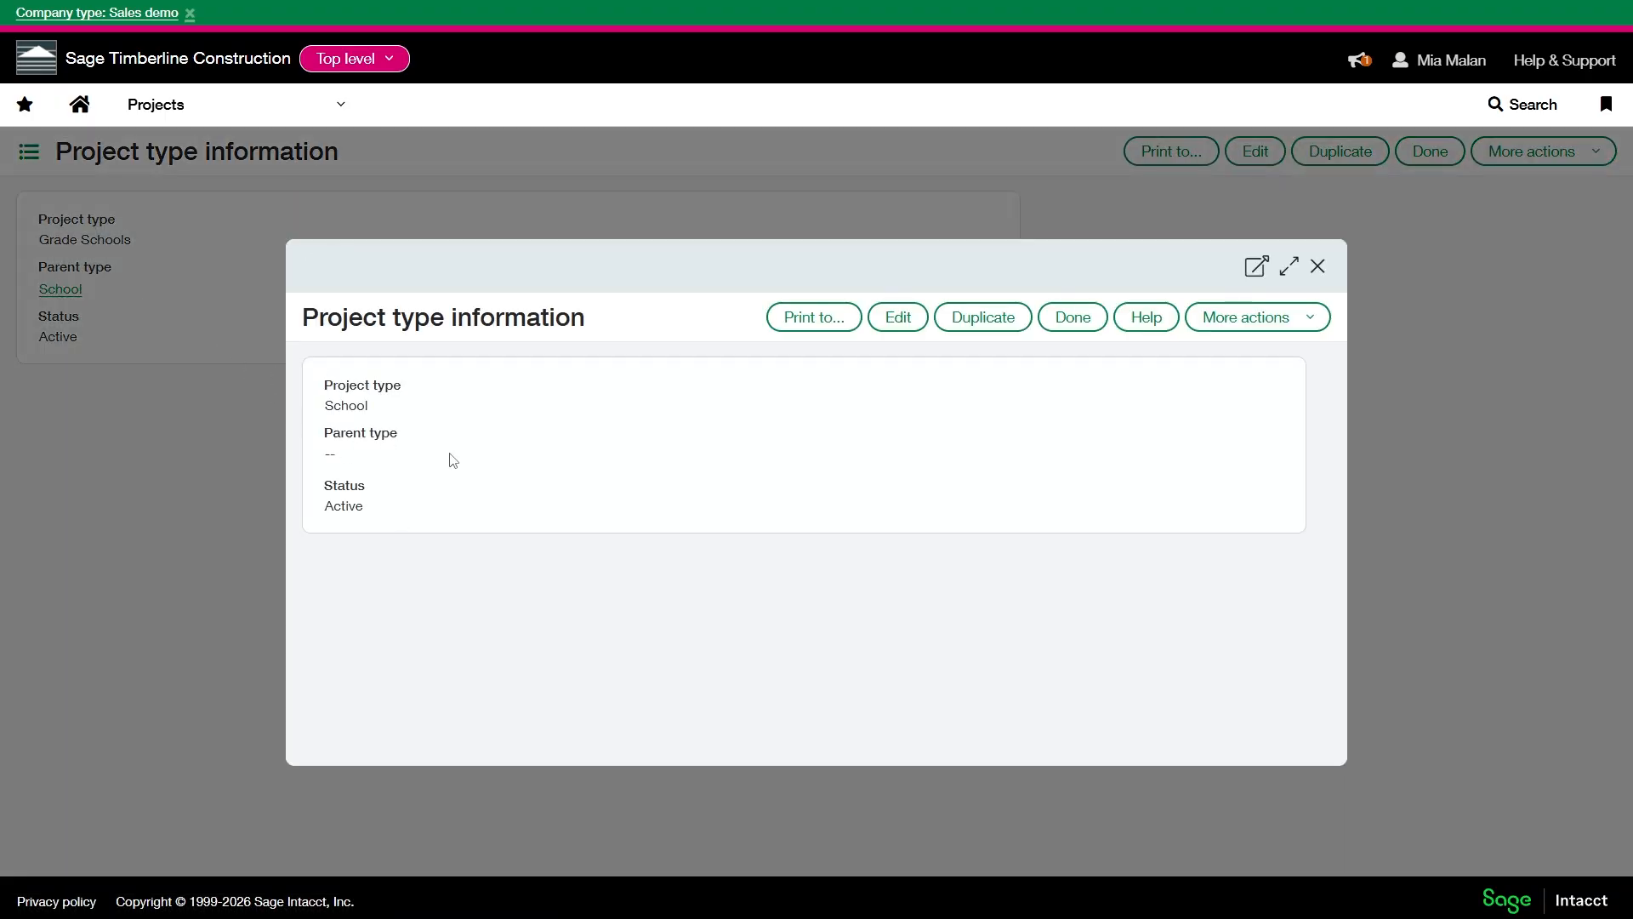
left_click(1321, 268)
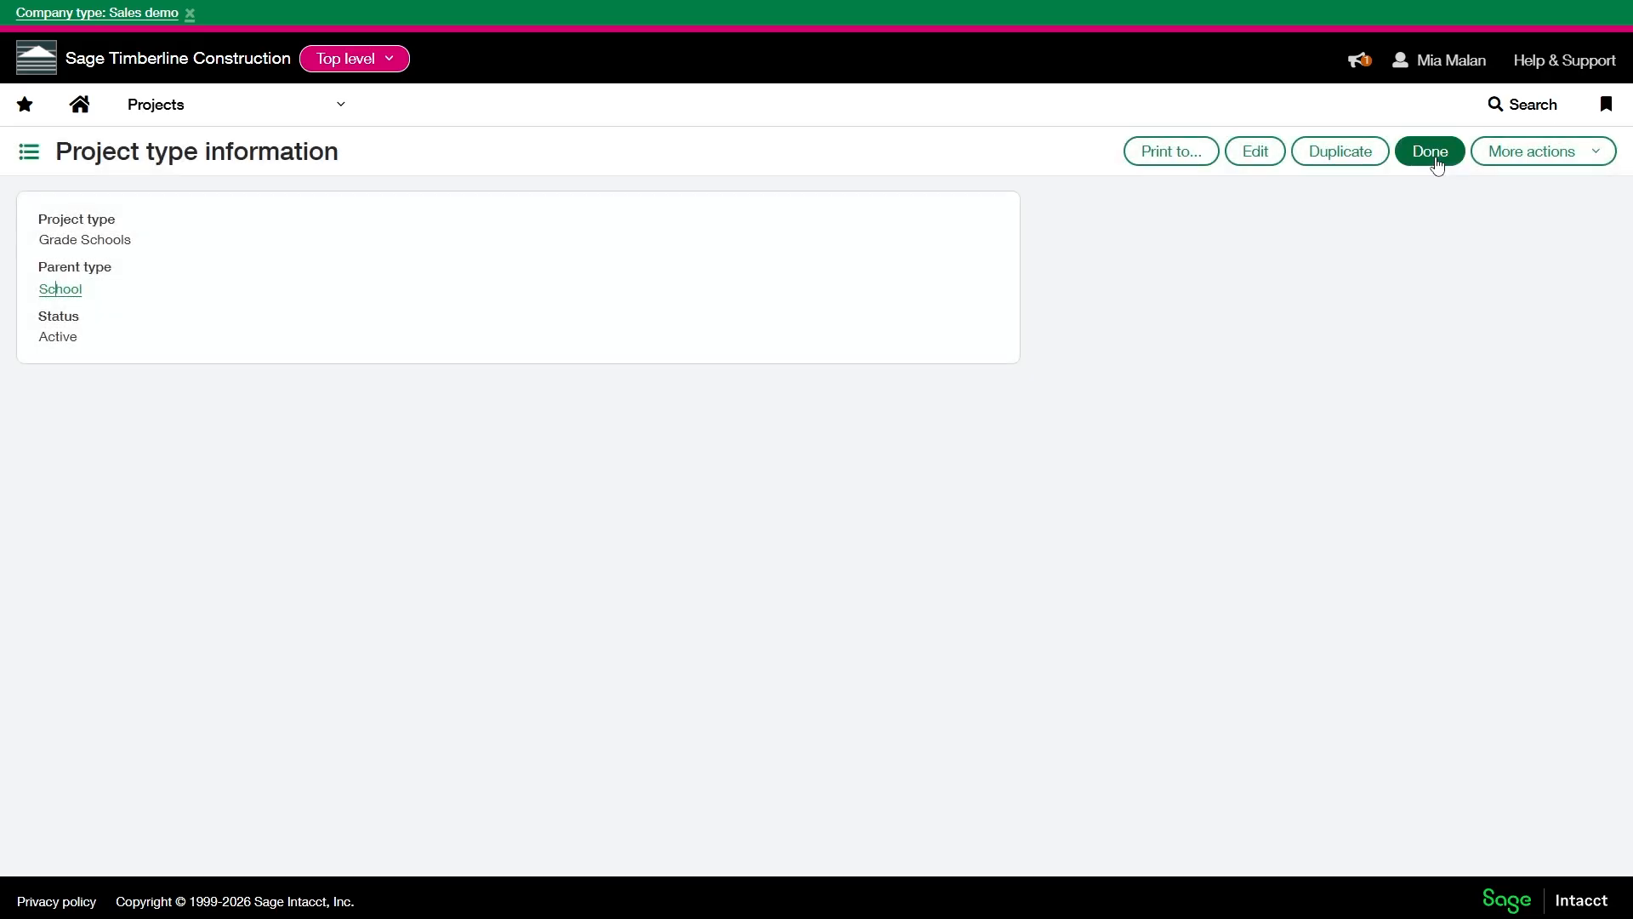
left_click(1430, 153)
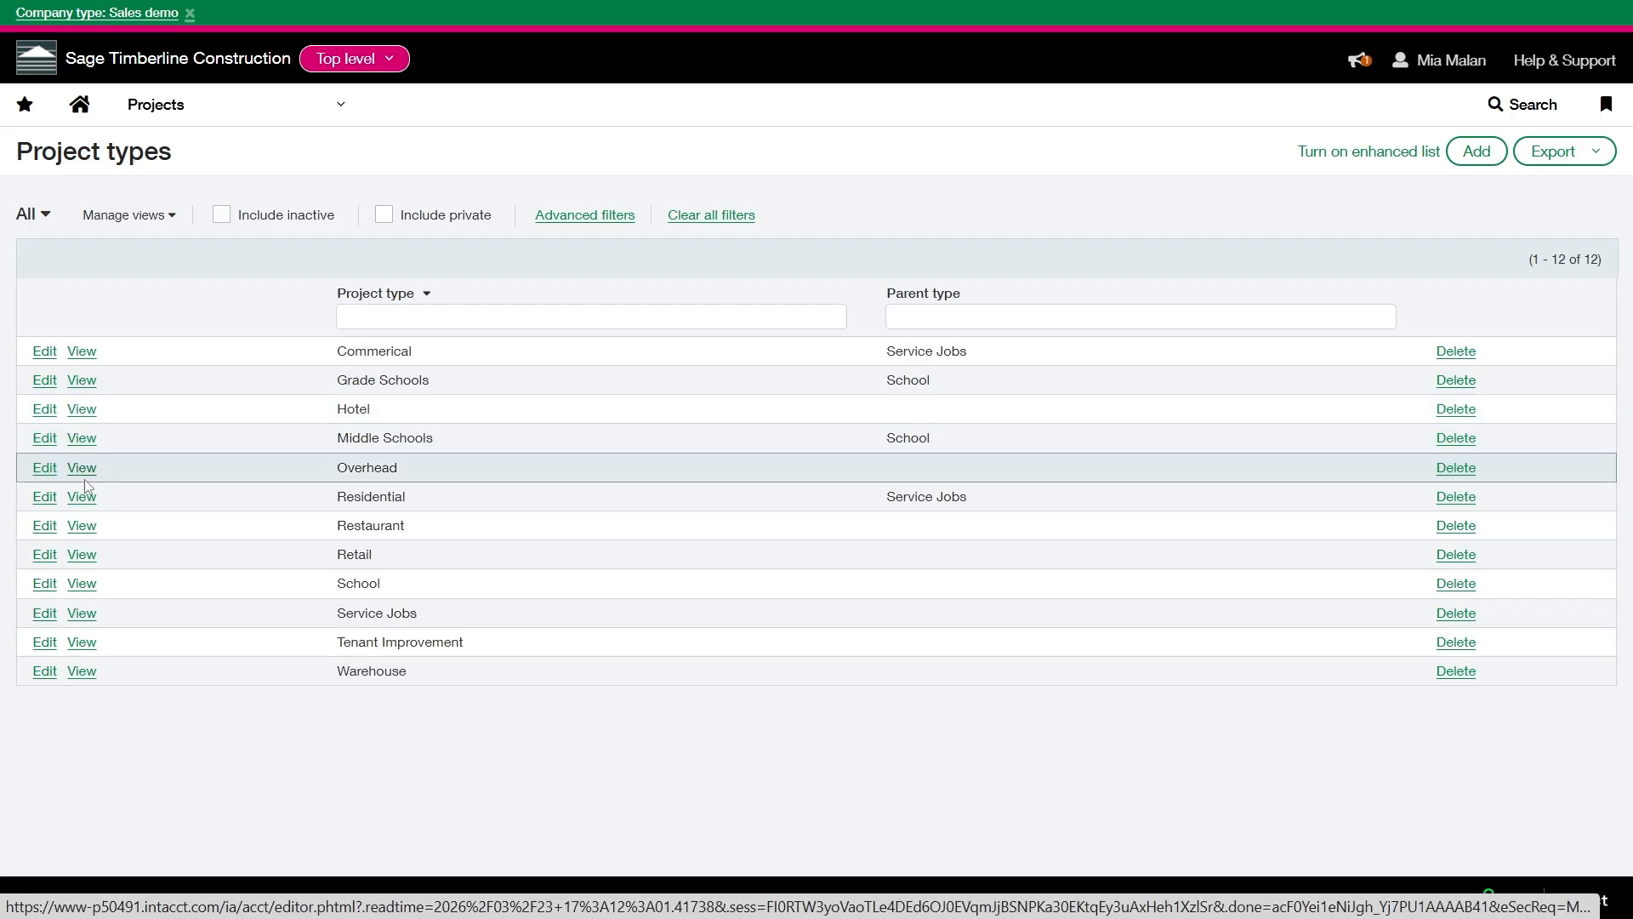
- Open the School project type for editing, check its available status options, and save the record
left_click(77, 587)
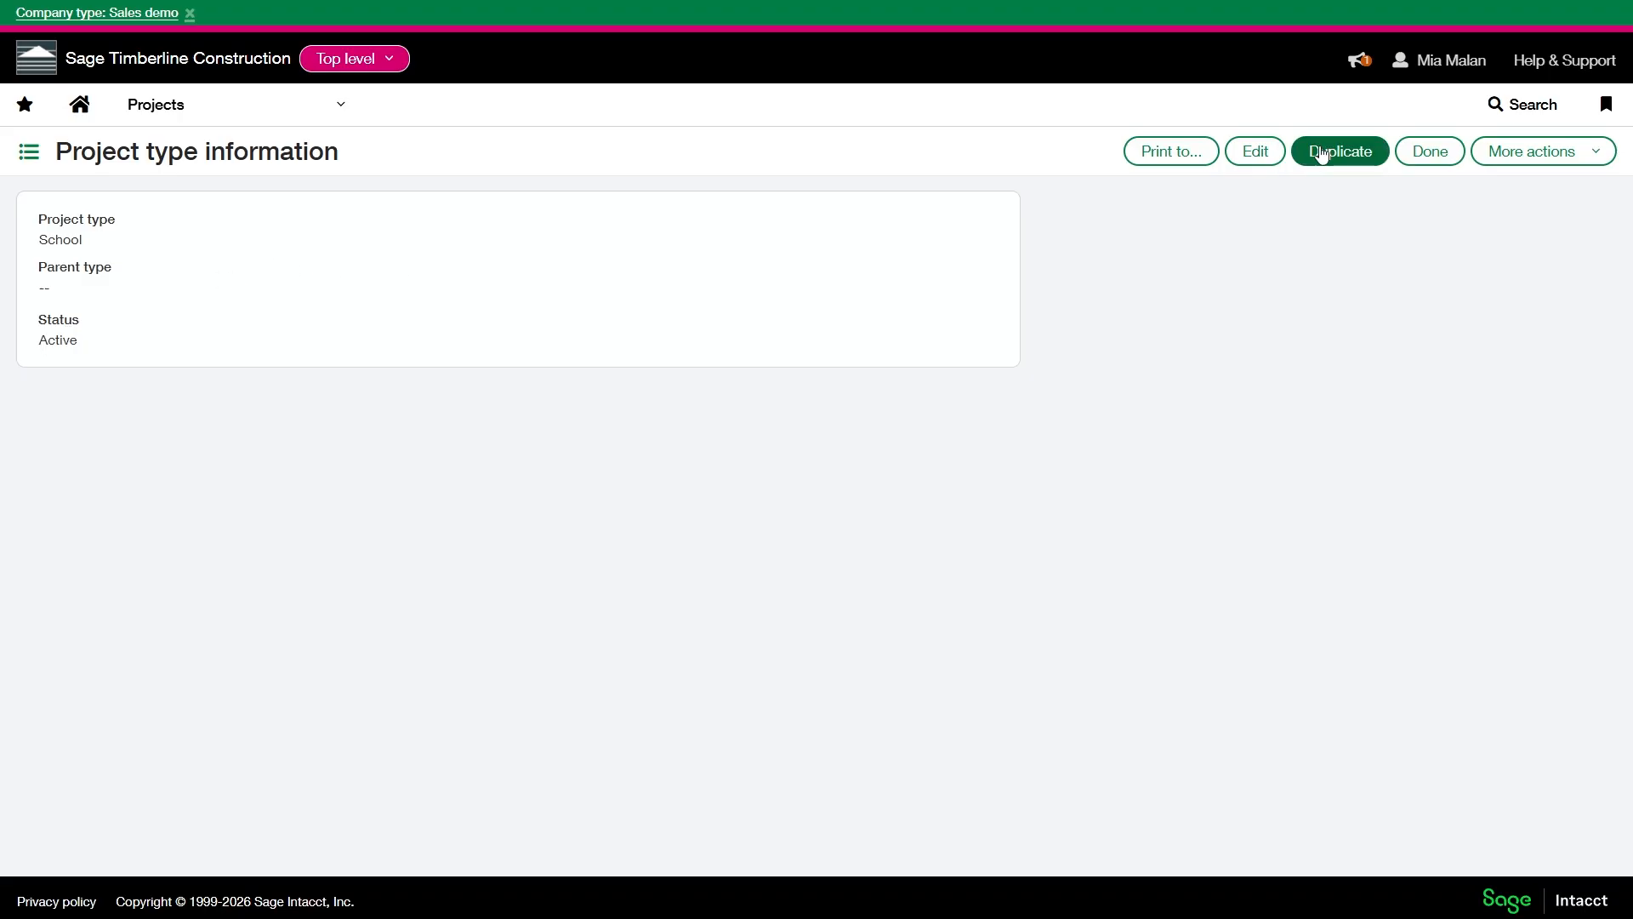
left_click(1232, 160)
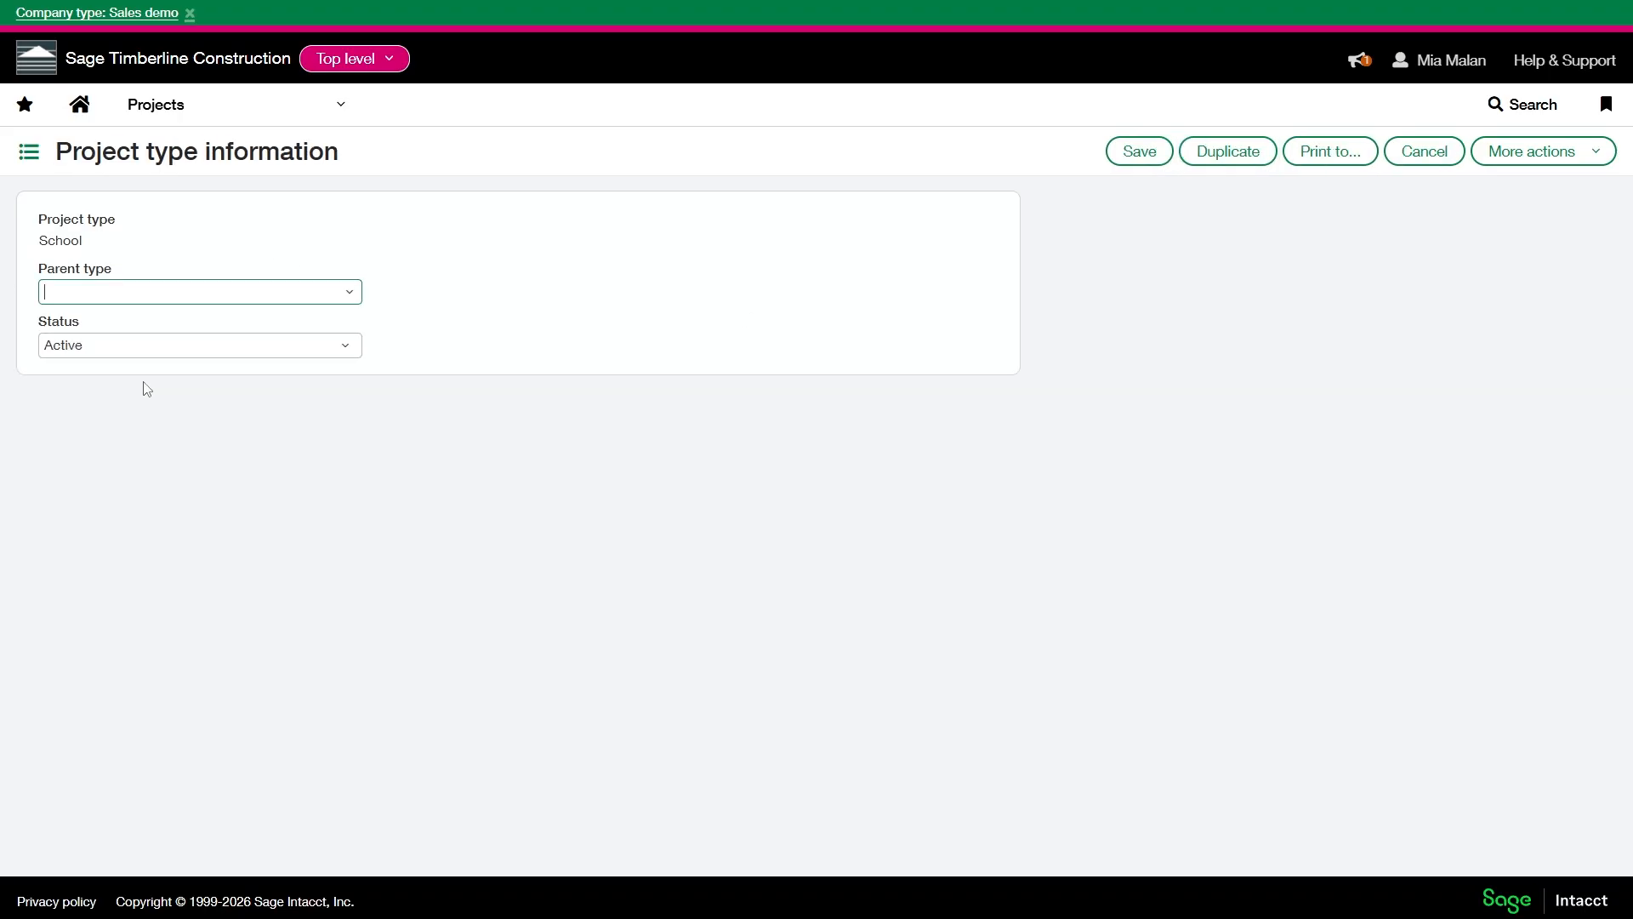
left_click(270, 349)
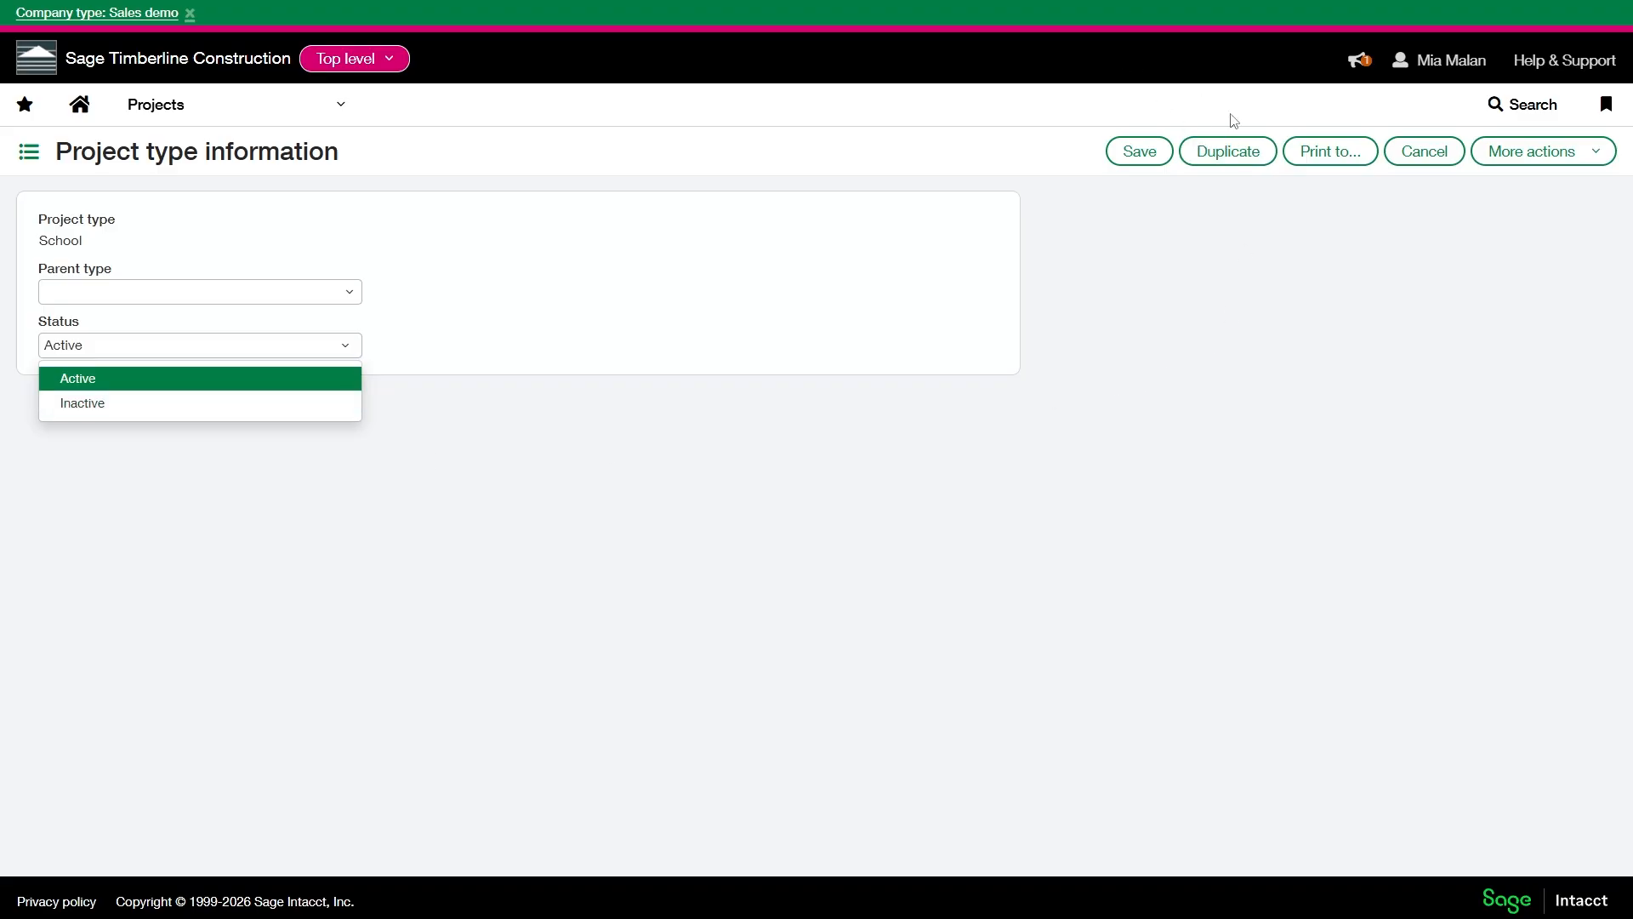
left_click(1154, 156)
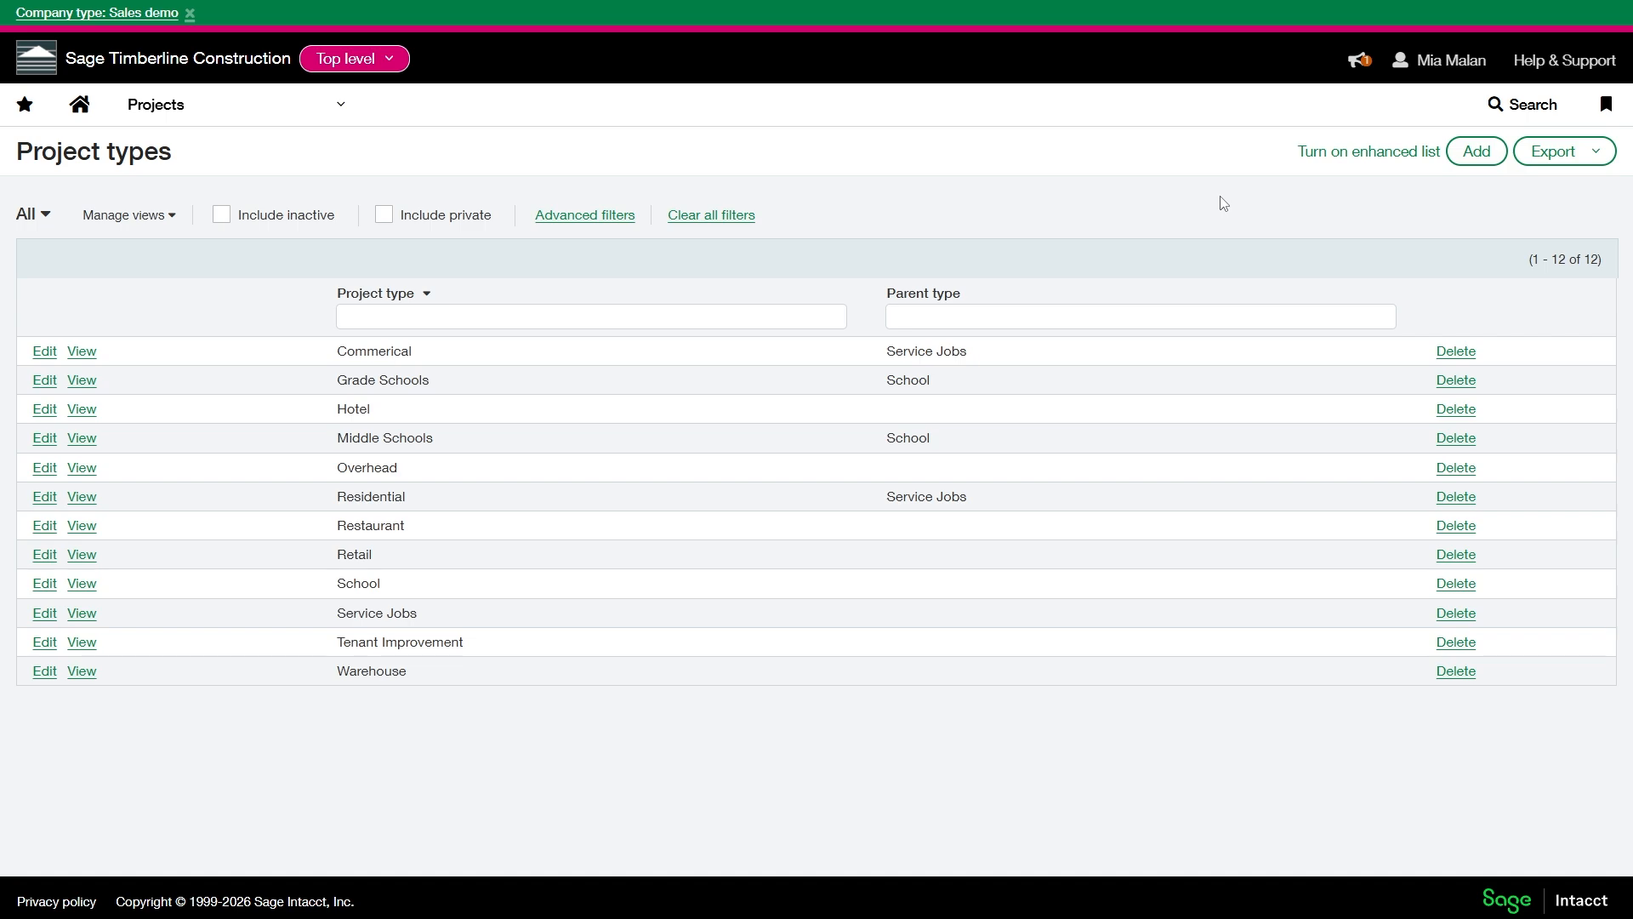
- Check the export formats available for the project types list
left_click(1569, 162)
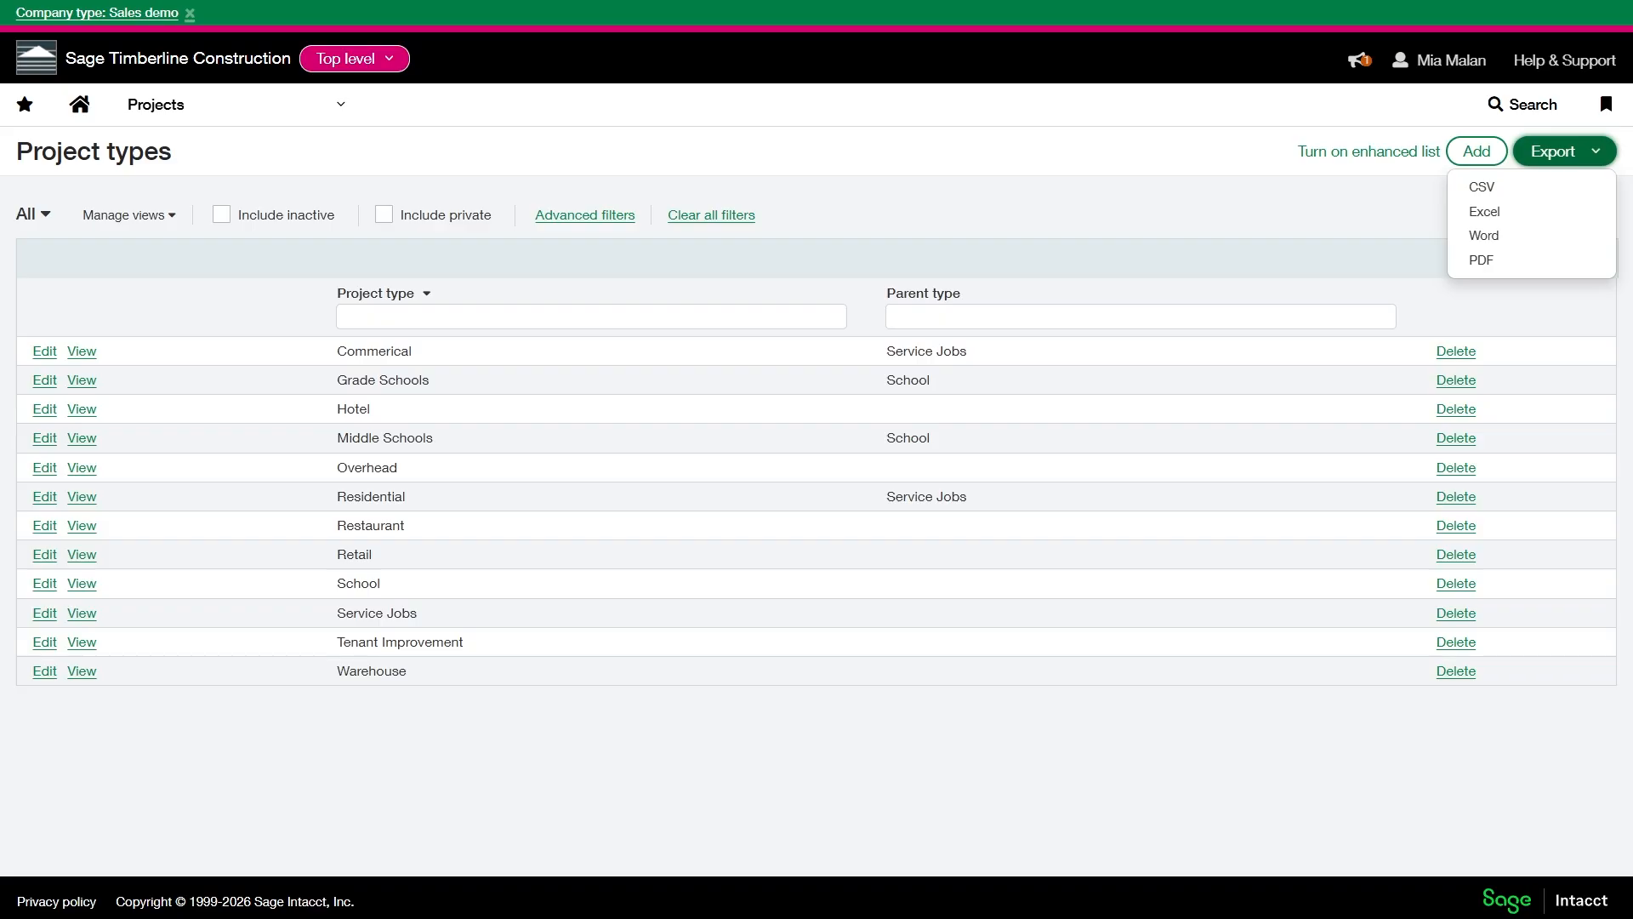
left_click(969, 845)
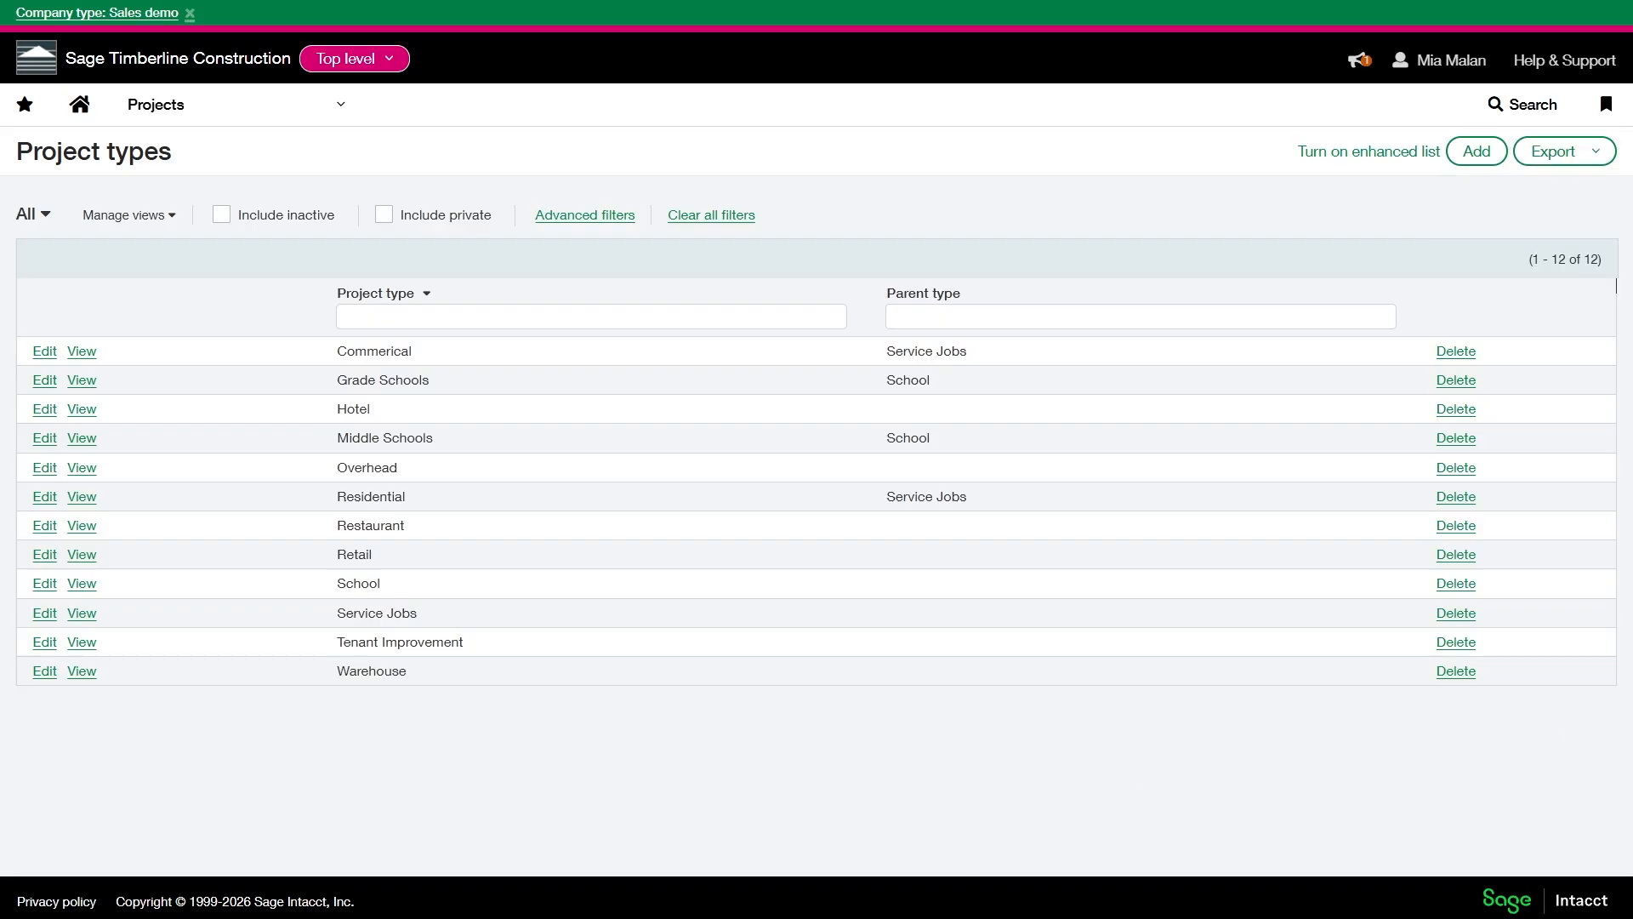
- Switch from the top level to the Timberline MEP entity and open its projects list
left_click(349, 58)
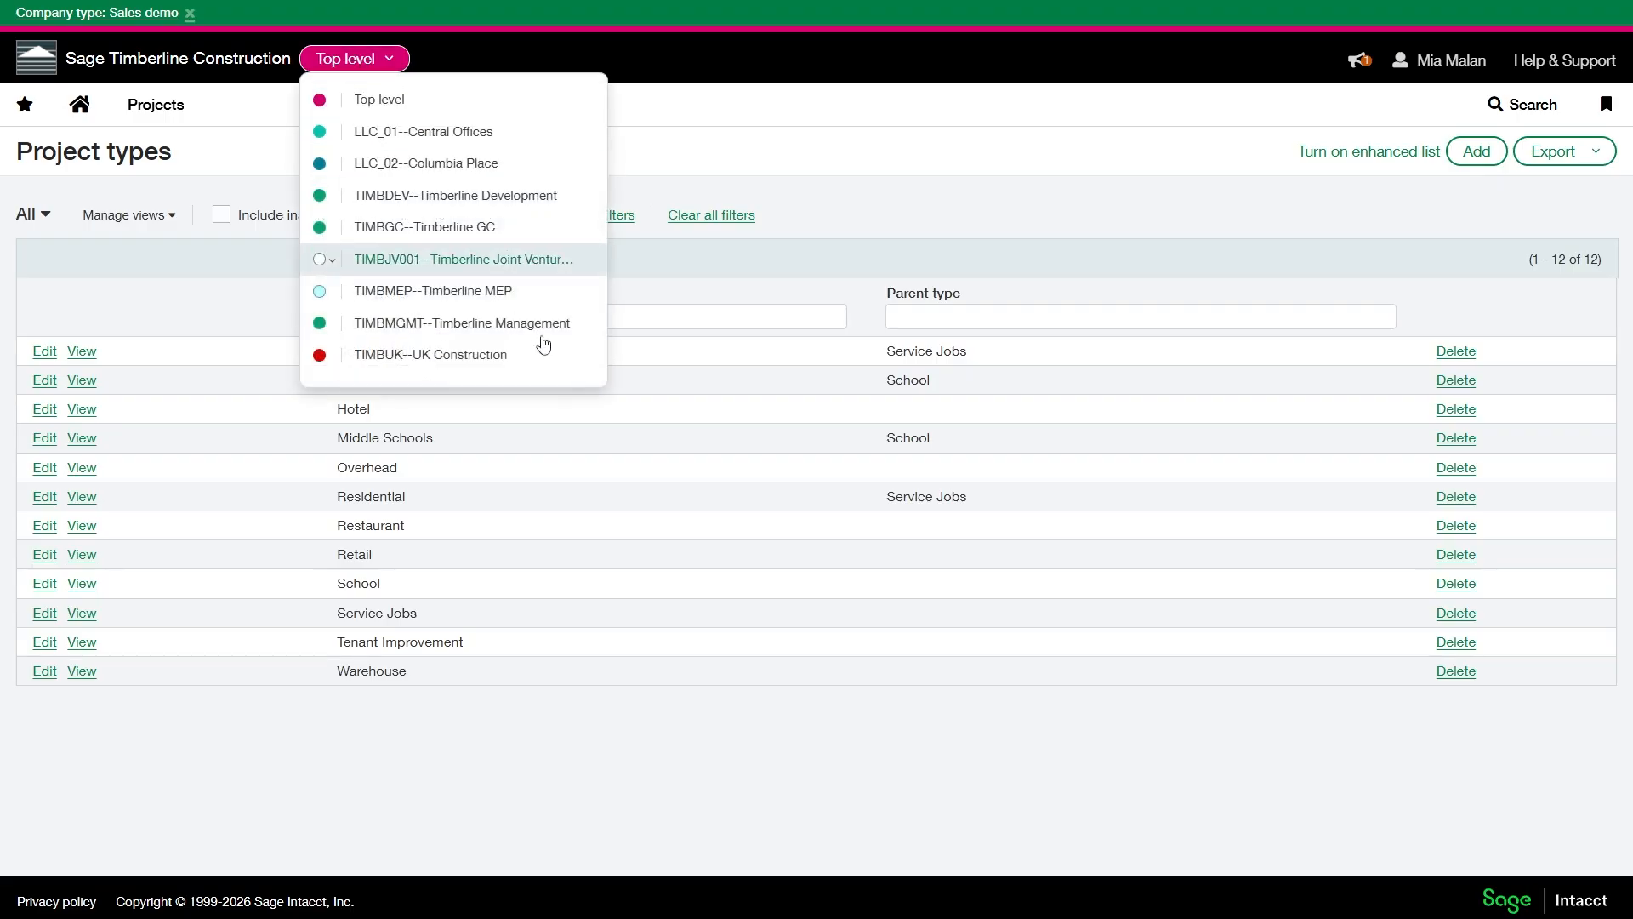
left_click(525, 292)
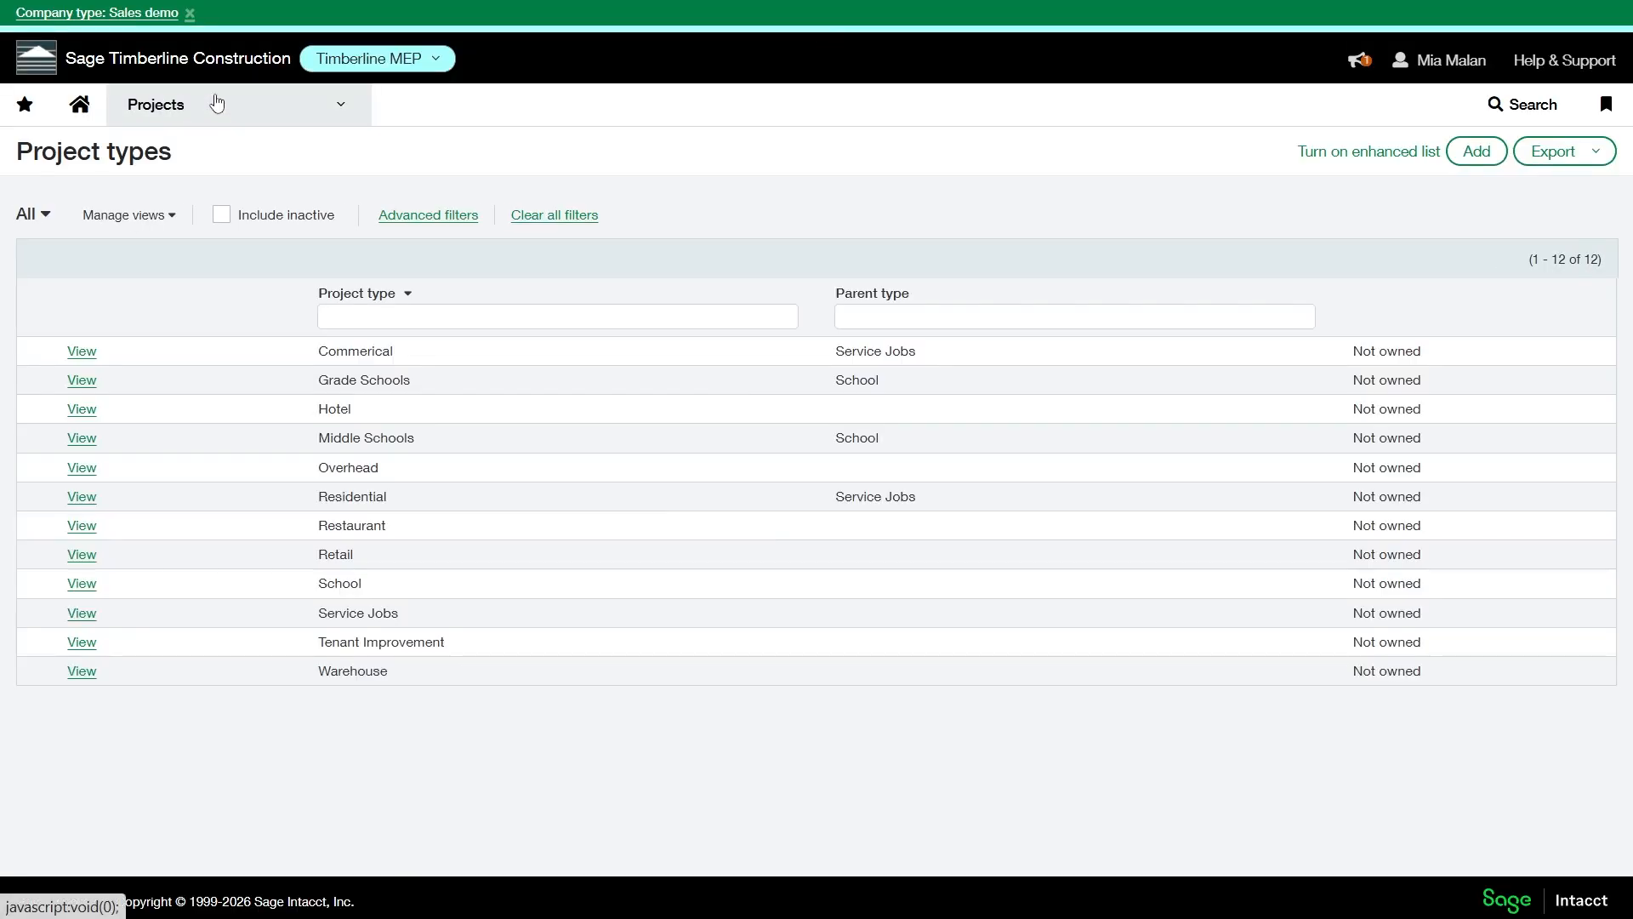
left_click(217, 103)
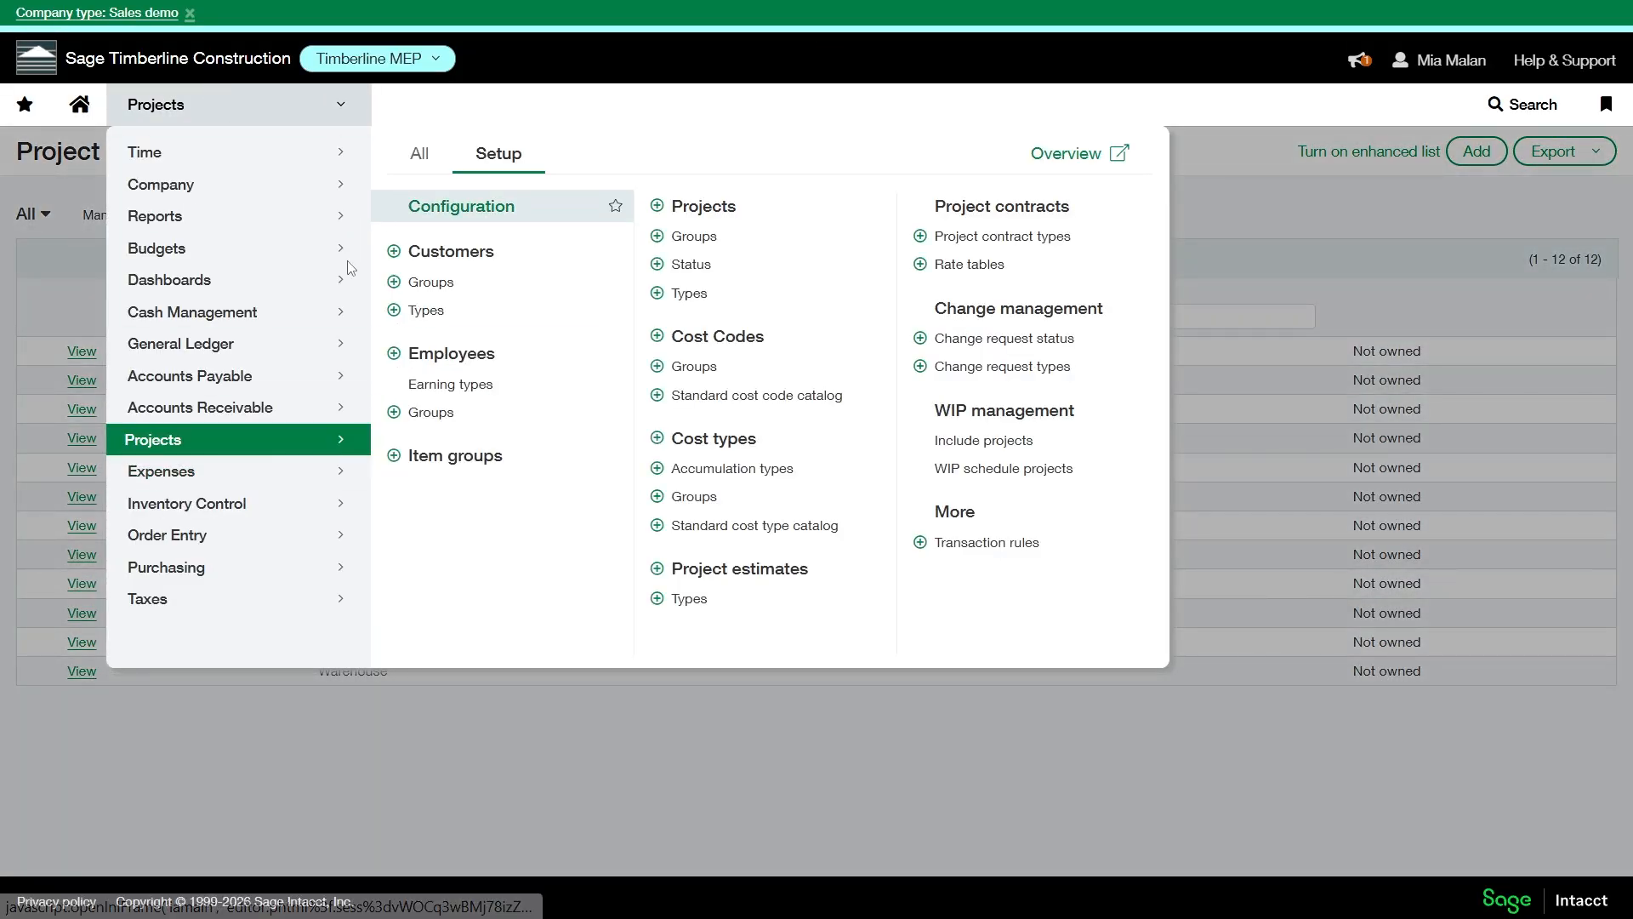
left_click(419, 161)
left_click(437, 212)
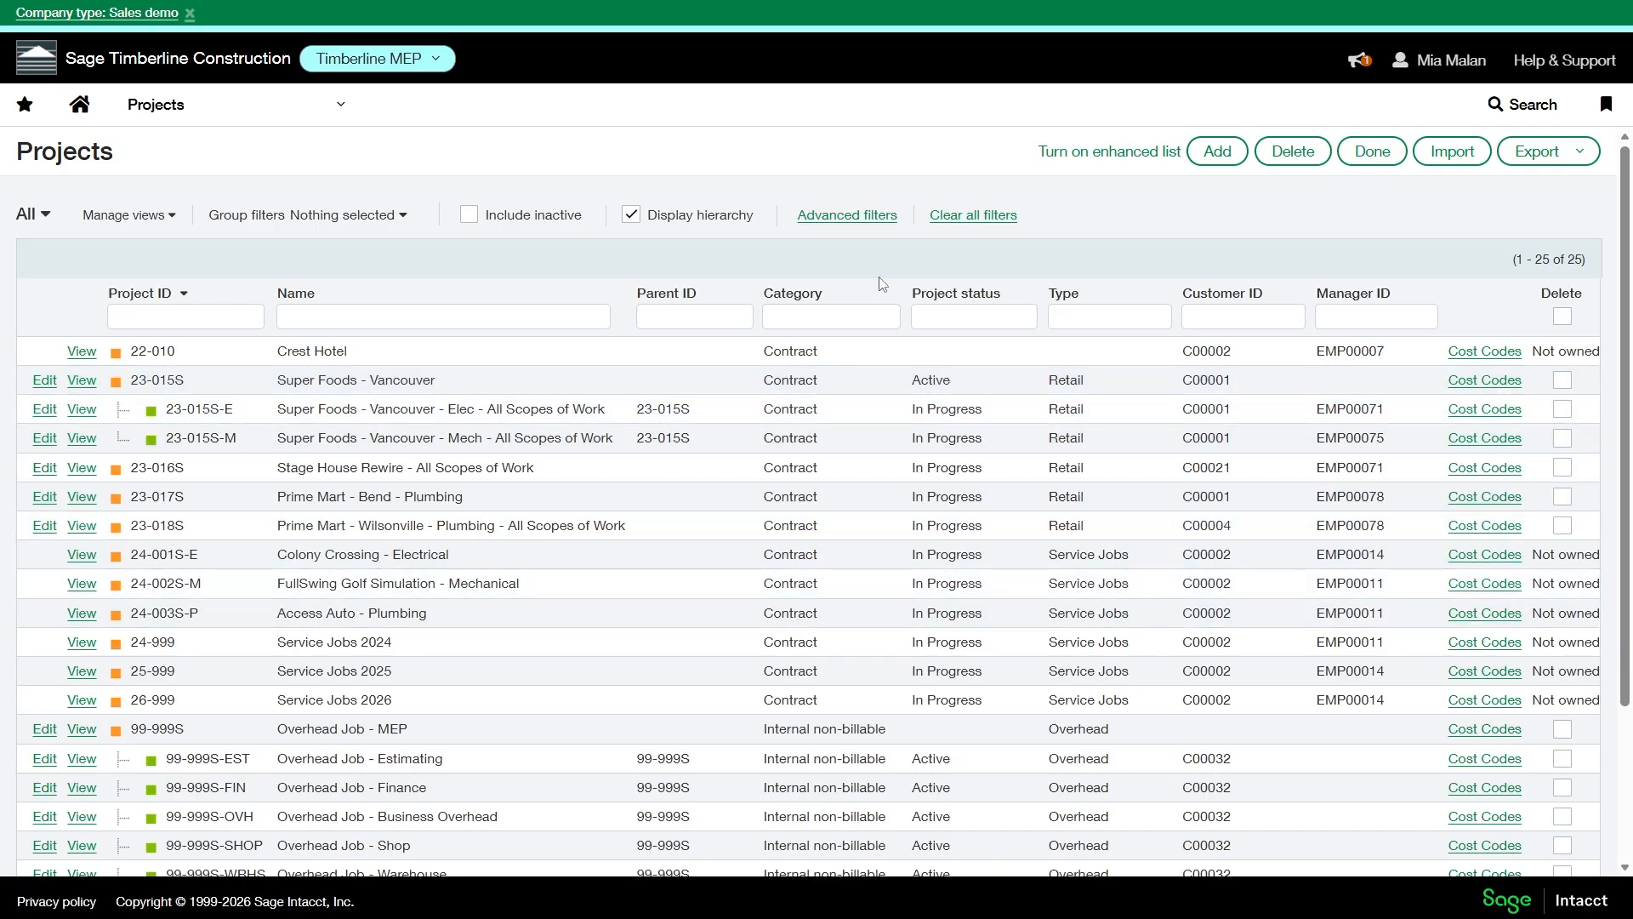
- Open the Stage House Rewire project for editing, review its project type options, and leave without saving
left_click(73, 471)
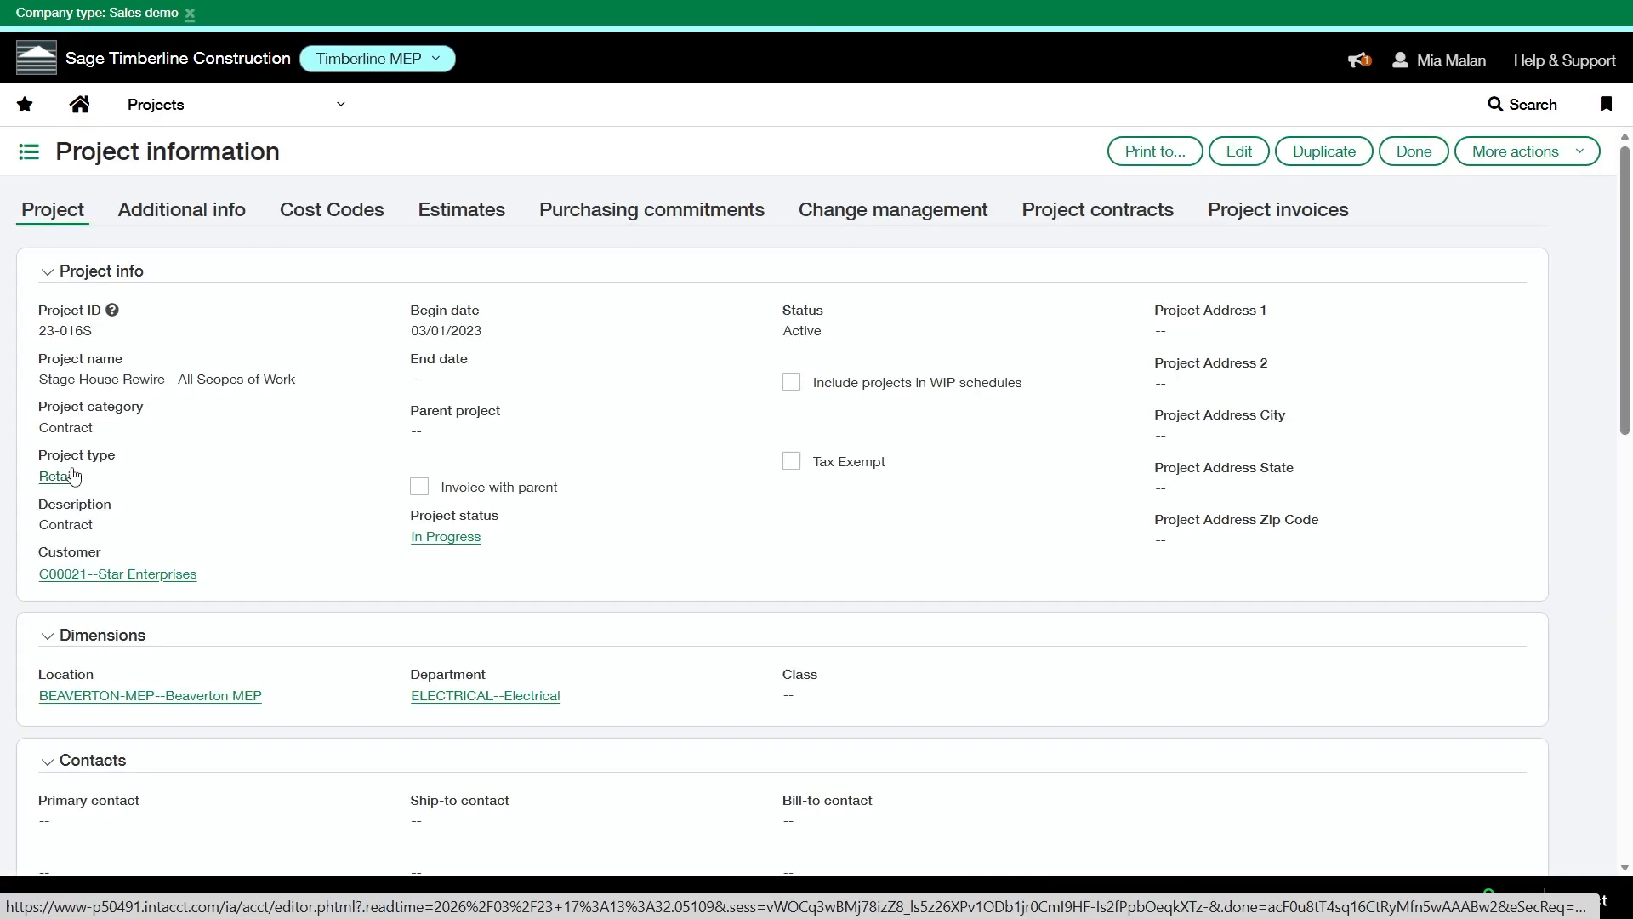
left_click(1239, 152)
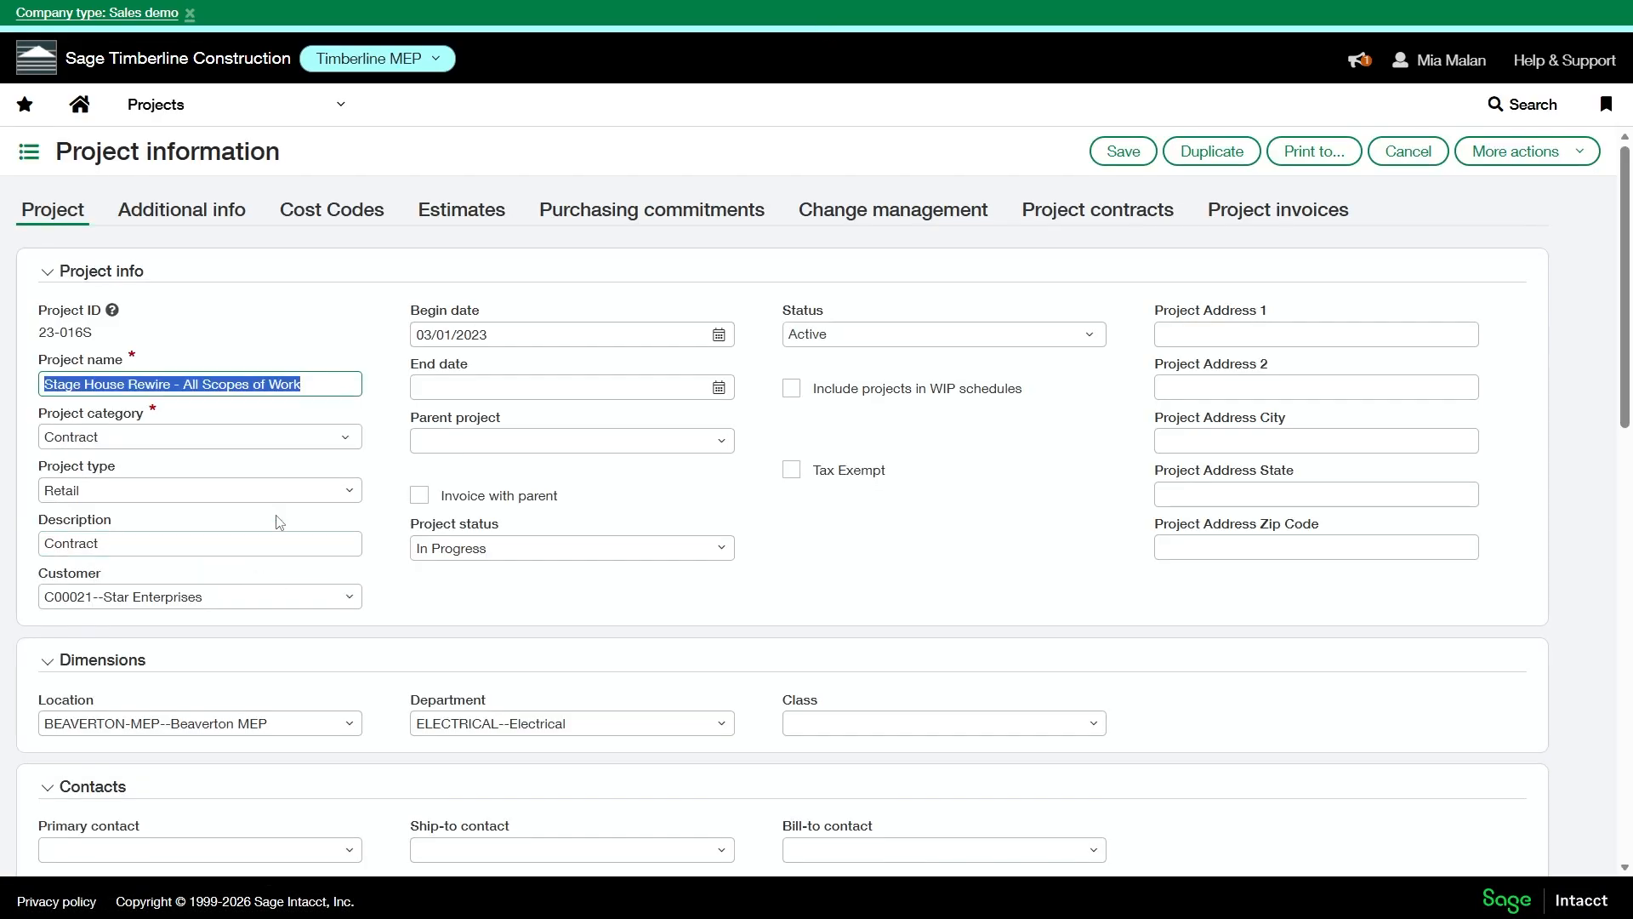
left_click(339, 490)
left_click(347, 490)
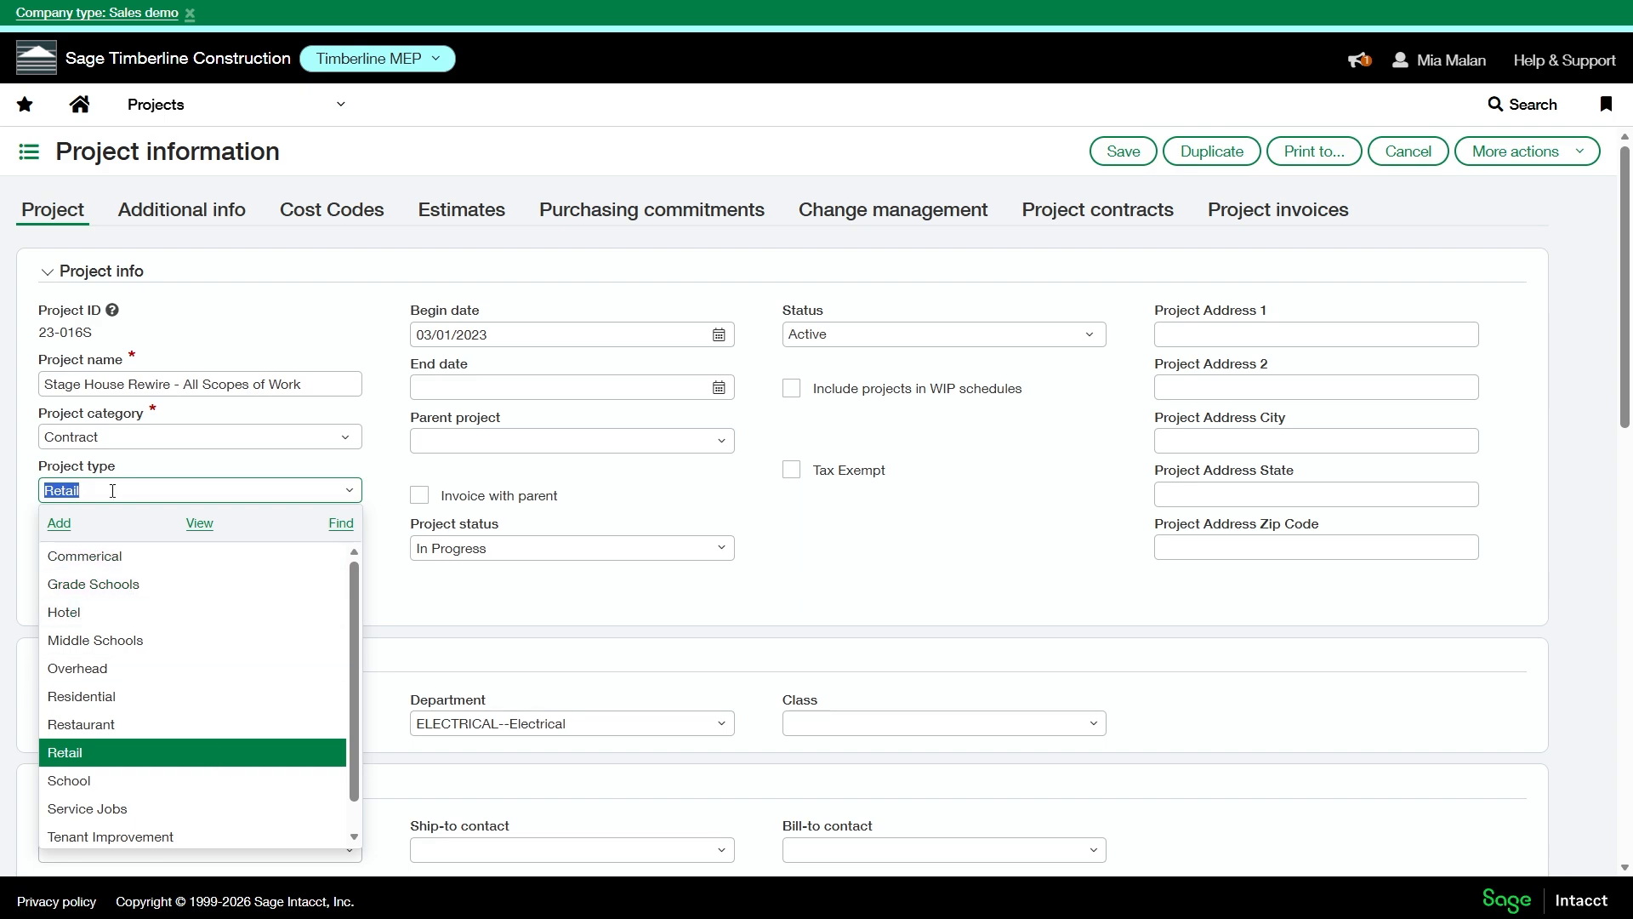
left_click(1114, 638)
left_click(1414, 161)
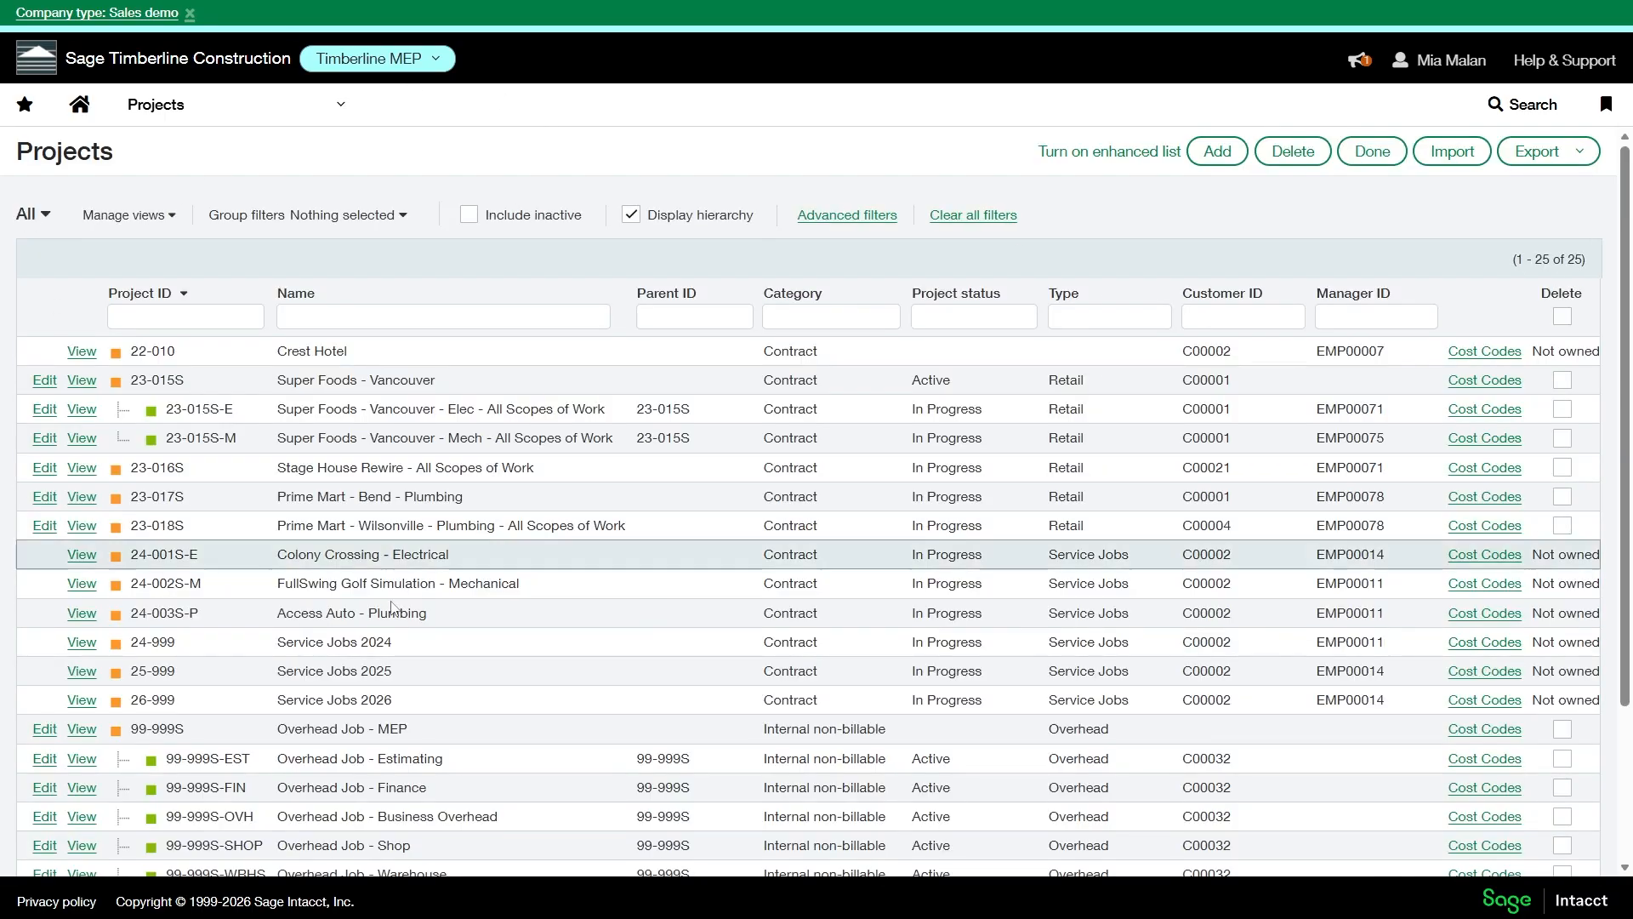
- Check the available views for the projects list, and sort the projects by type
left_click(24, 215)
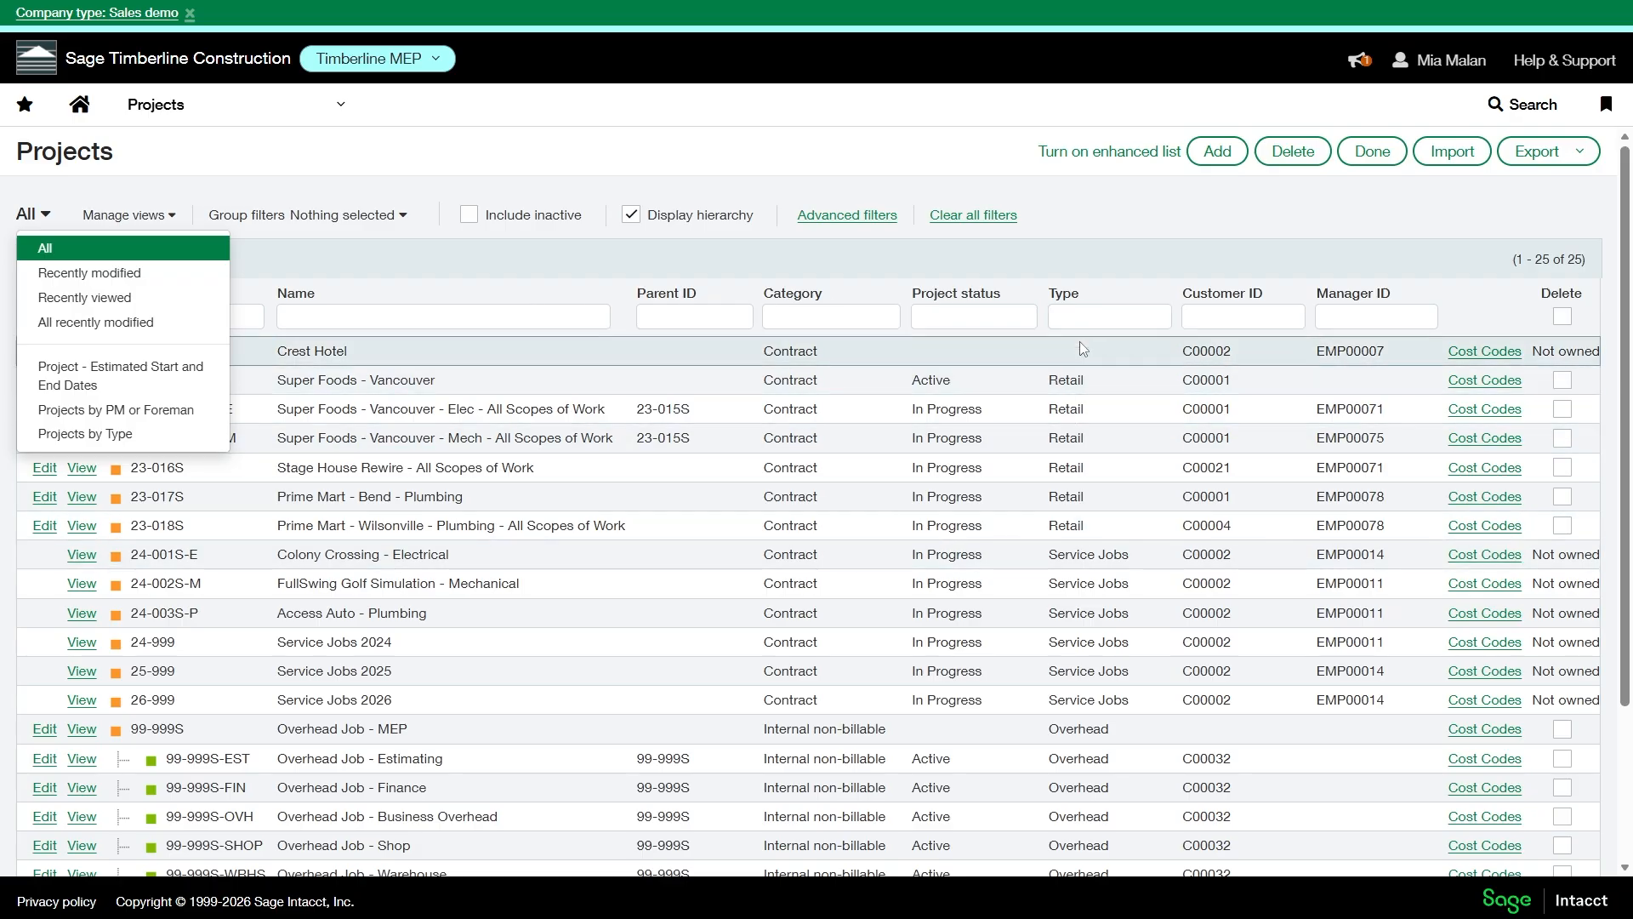
left_click(1060, 292)
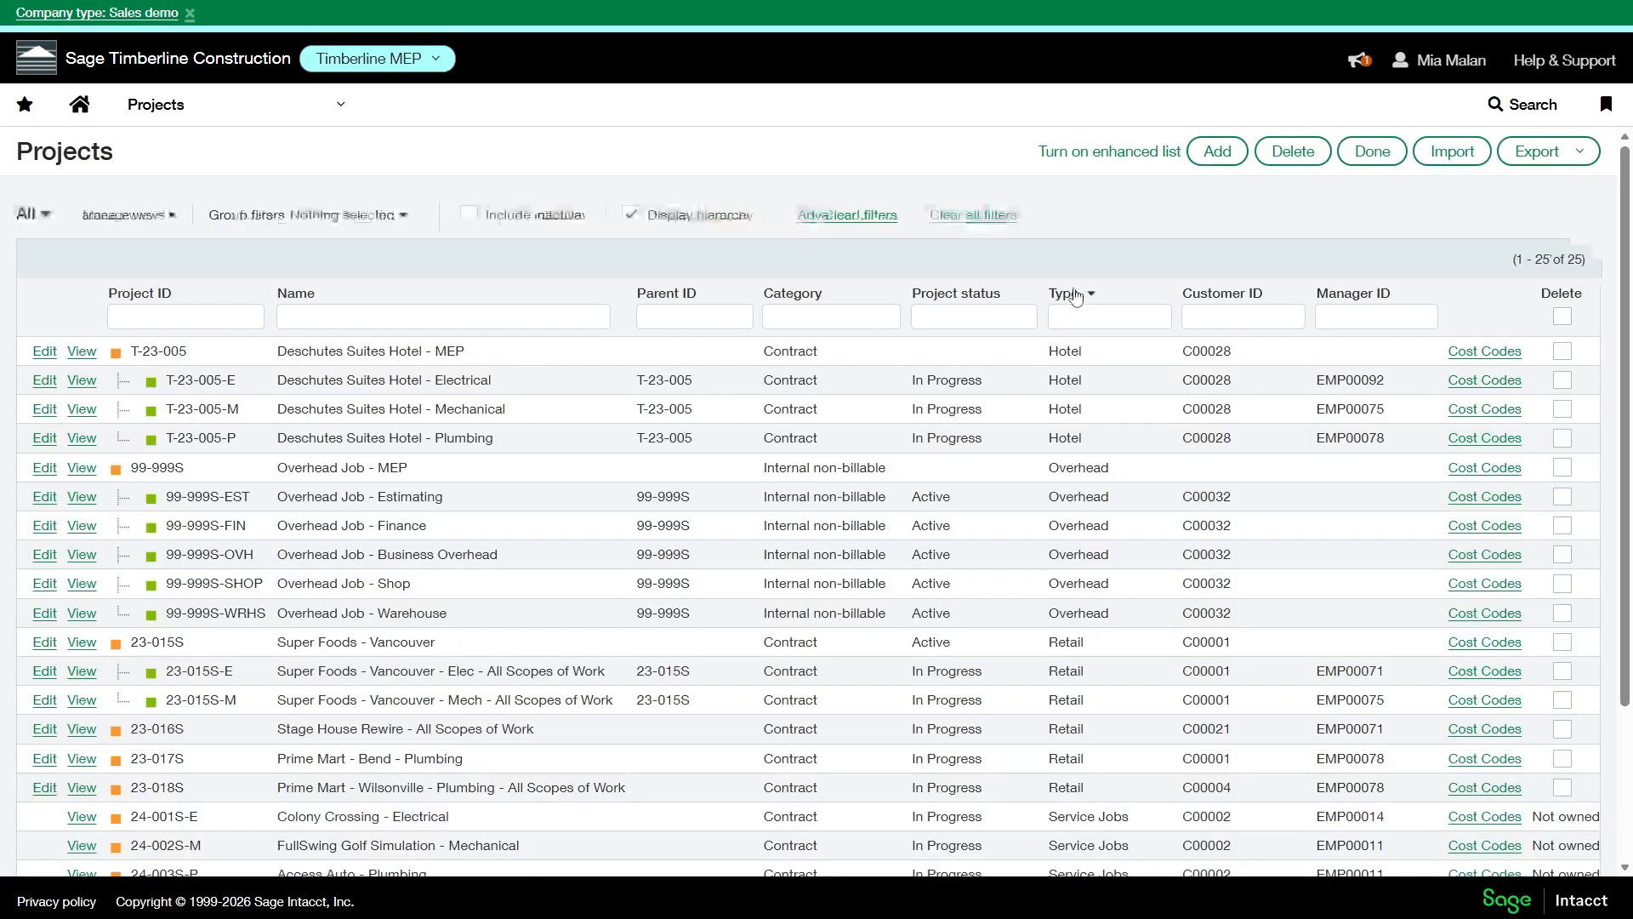
- Filter the projects list by the Hotel type, and clear the filter value
left_click_drag(1085, 353, 1052, 354)
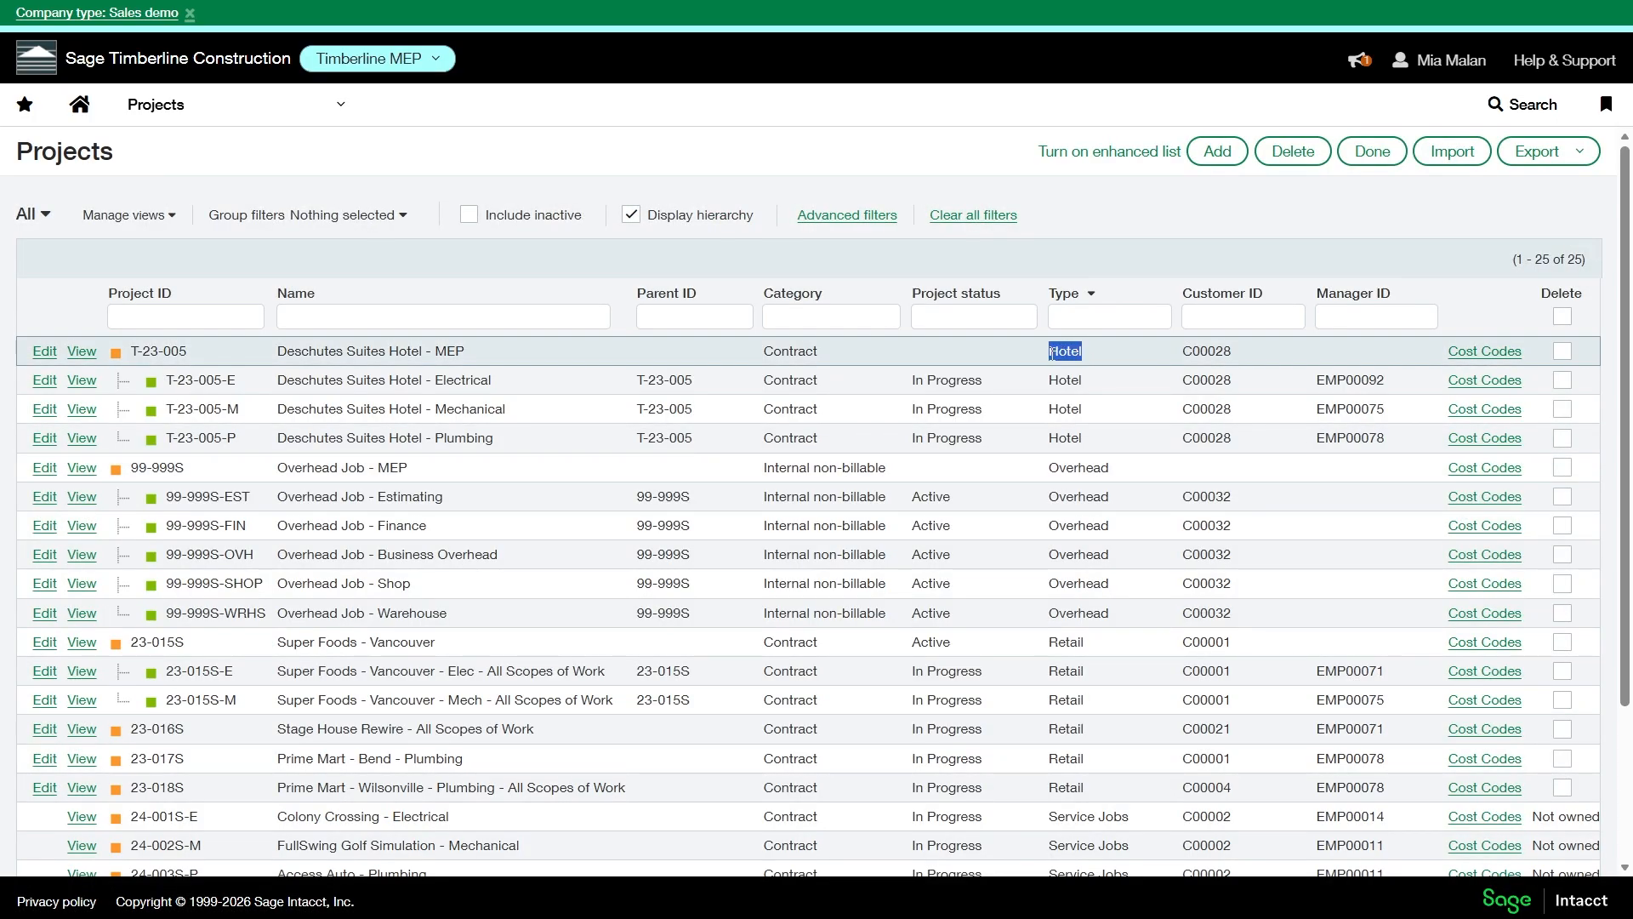
key("ctrl+c")
left_click(1076, 317)
key("ctrl+v")
key("Return")
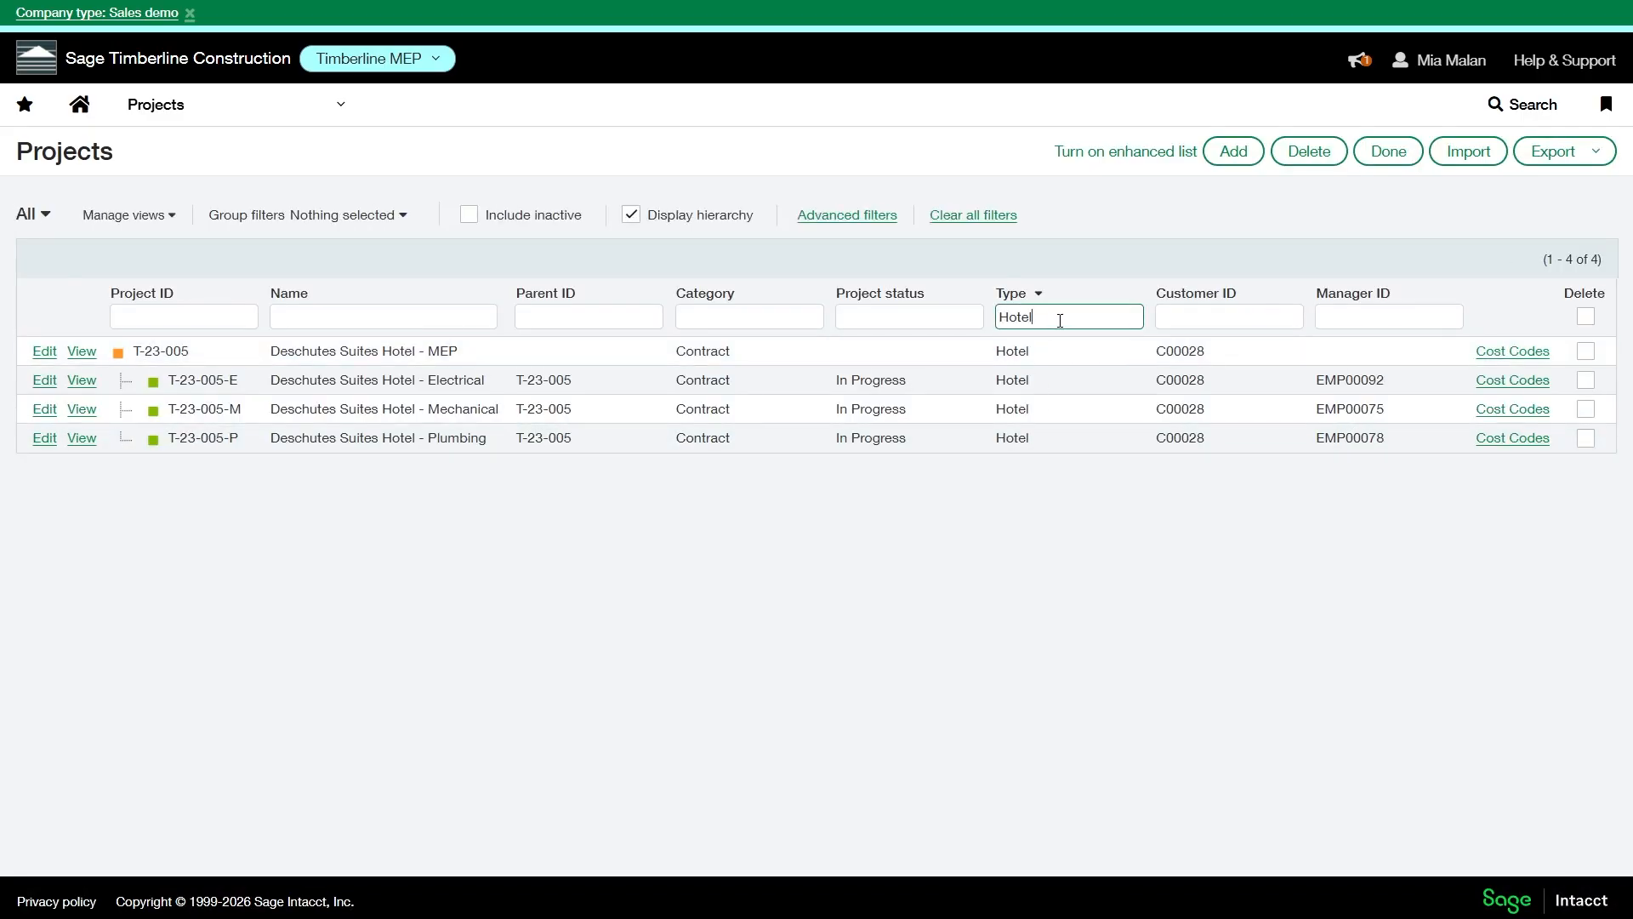
key("ctrl+a")
key("BackSpace")
- Open the Generate invoices page for projects and set its project type filter to School
left_click(136, 109)
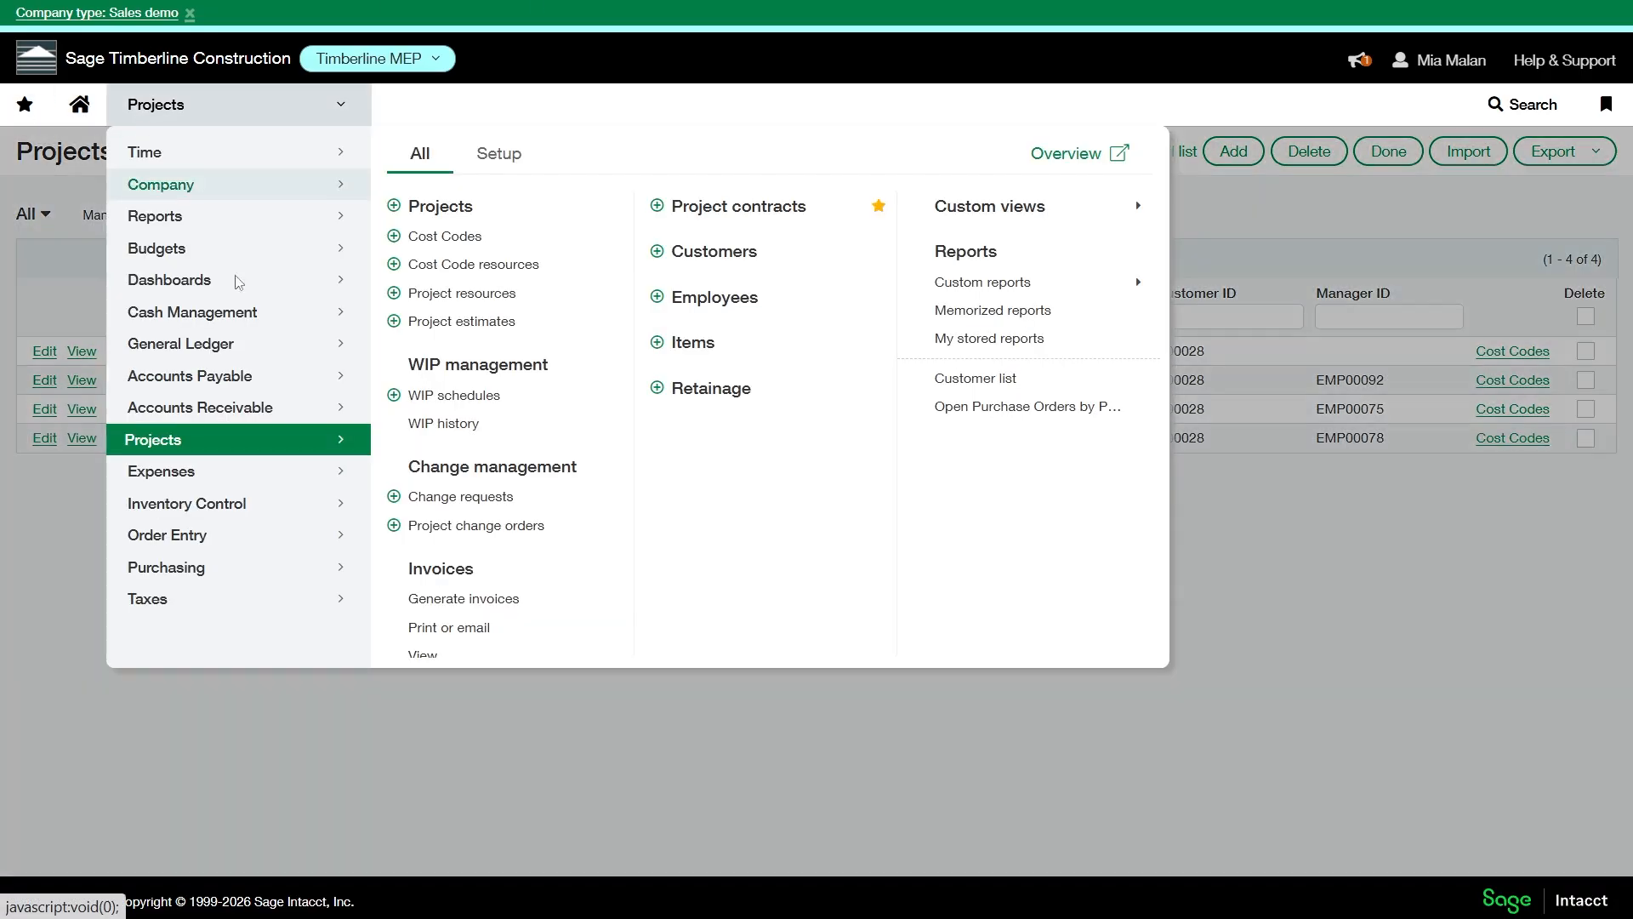
left_click(506, 598)
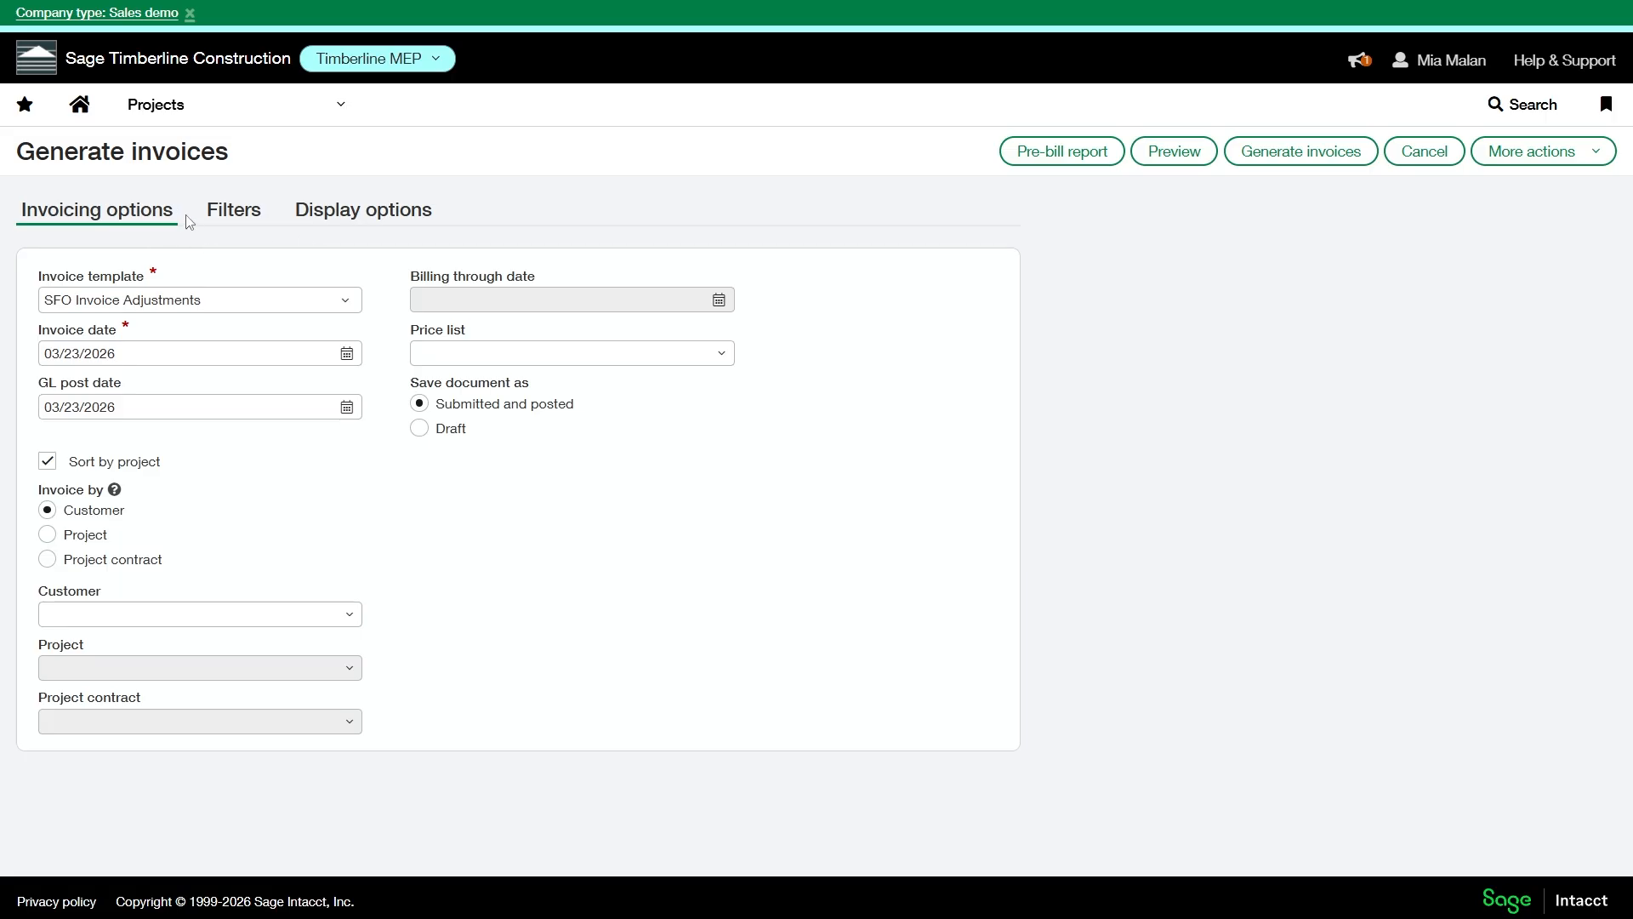
left_click(243, 223)
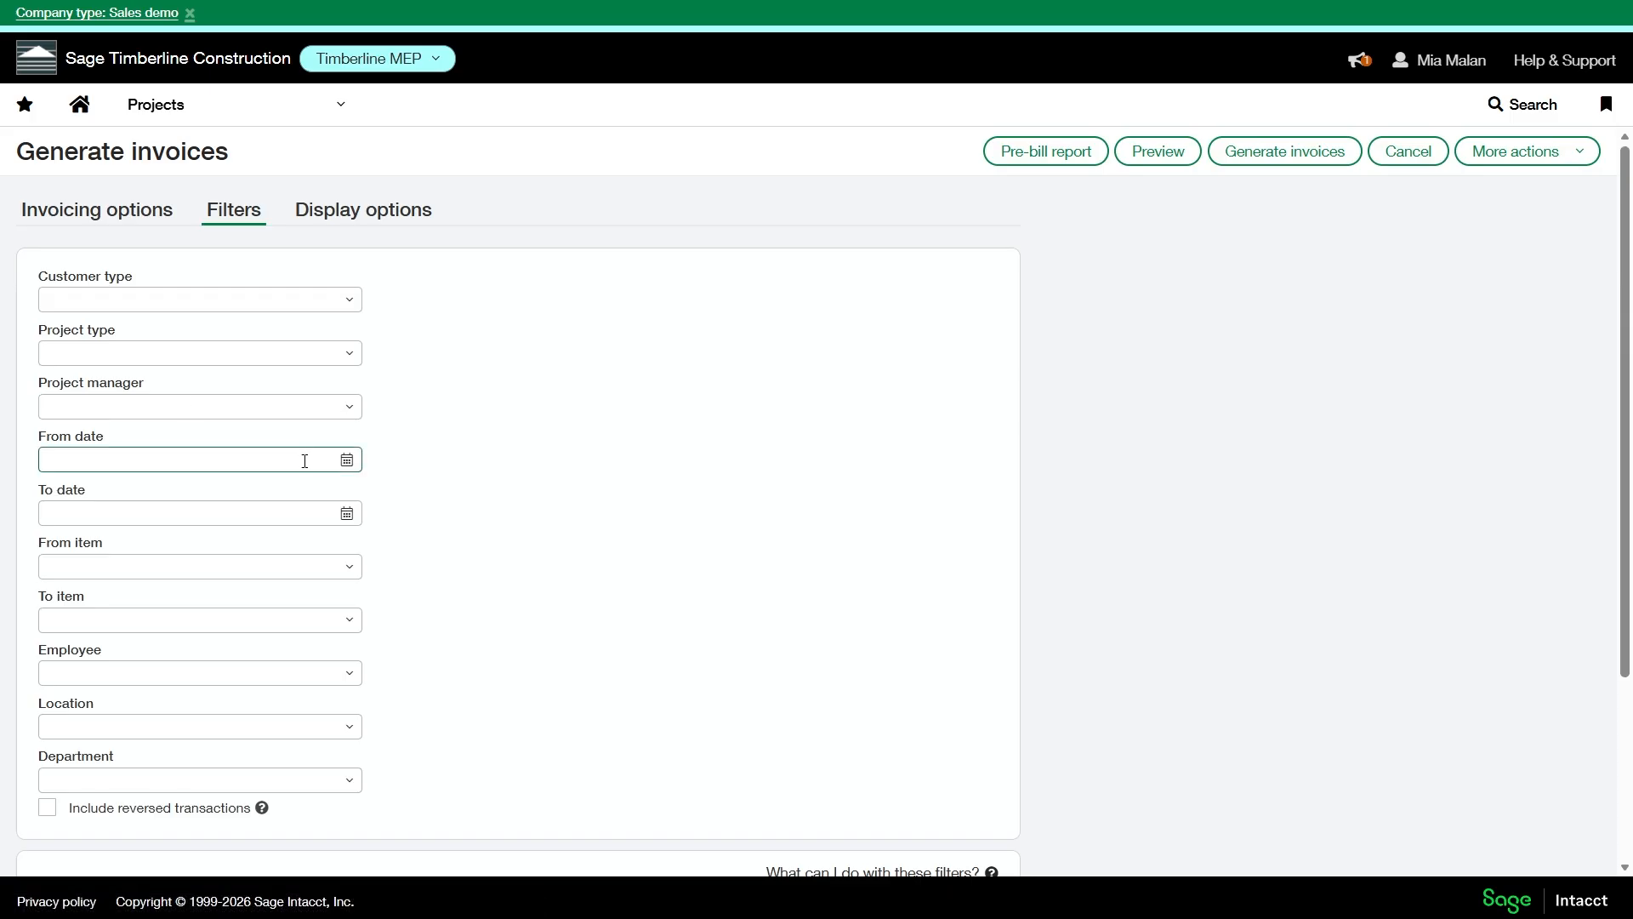
left_click(354, 358)
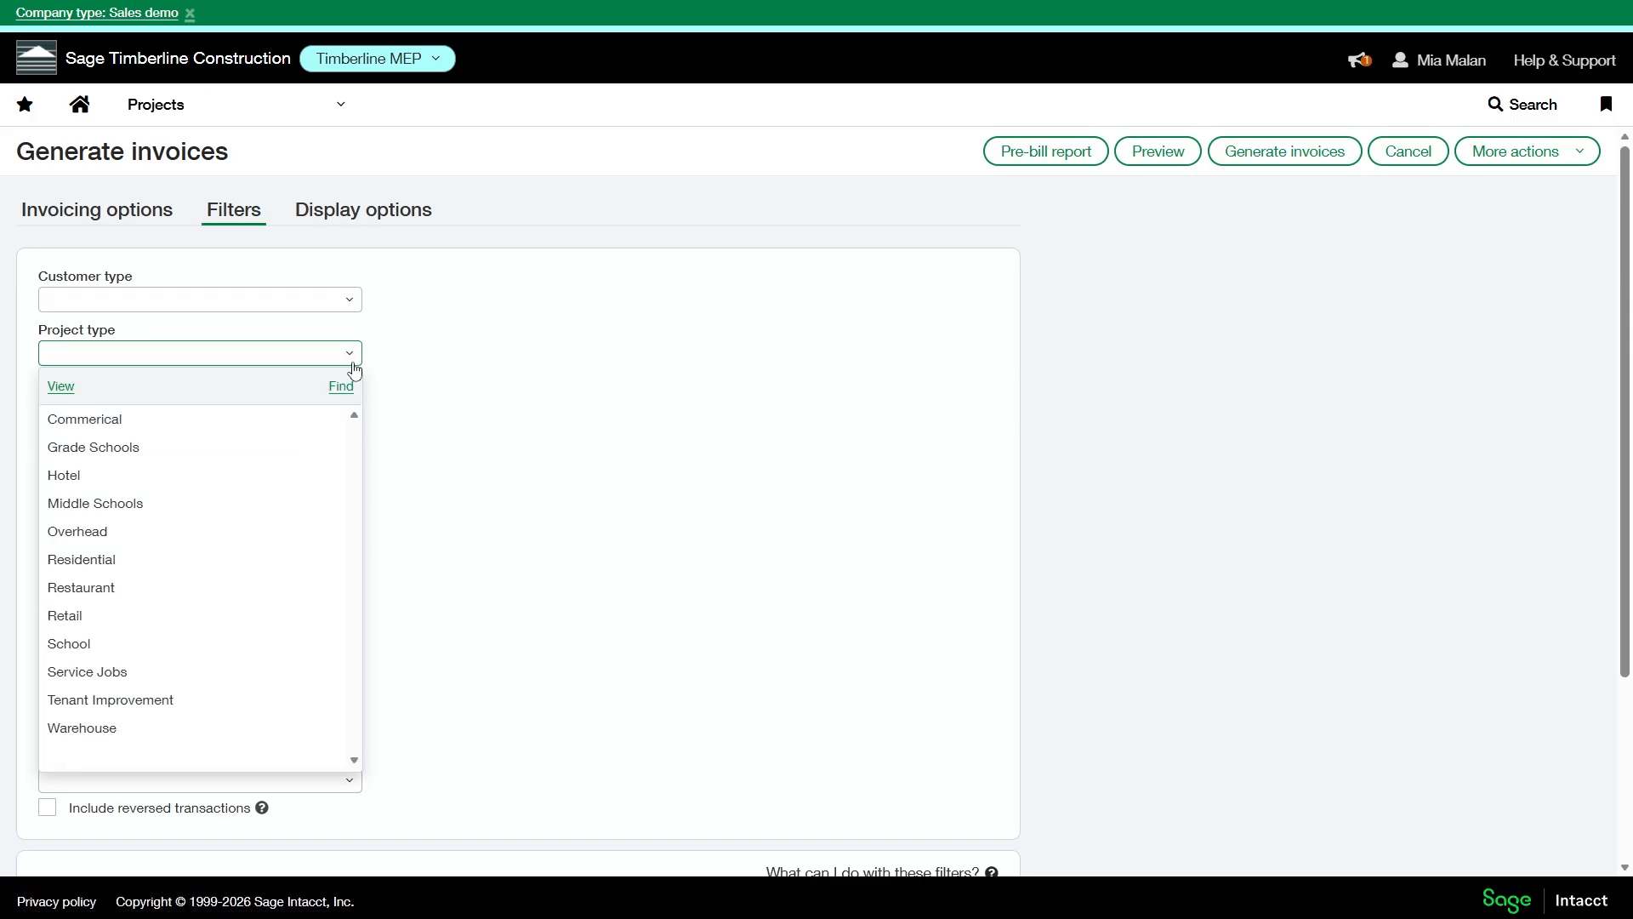
left_click(198, 647)
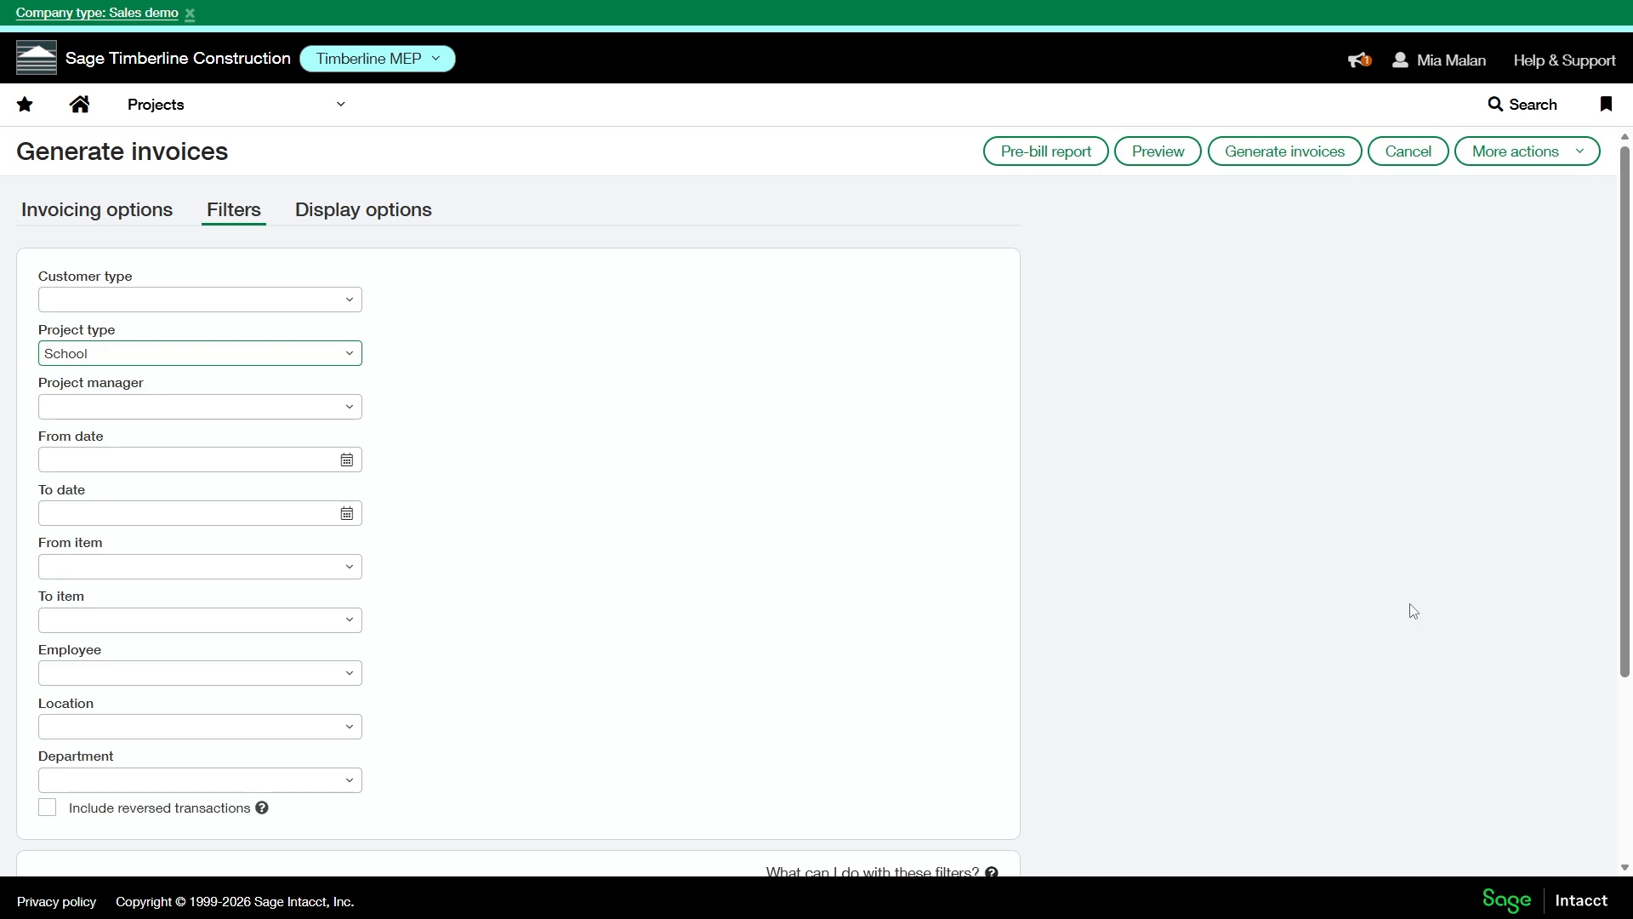
- Go to the project types list in the Projects setup
left_click(146, 119)
left_click(499, 155)
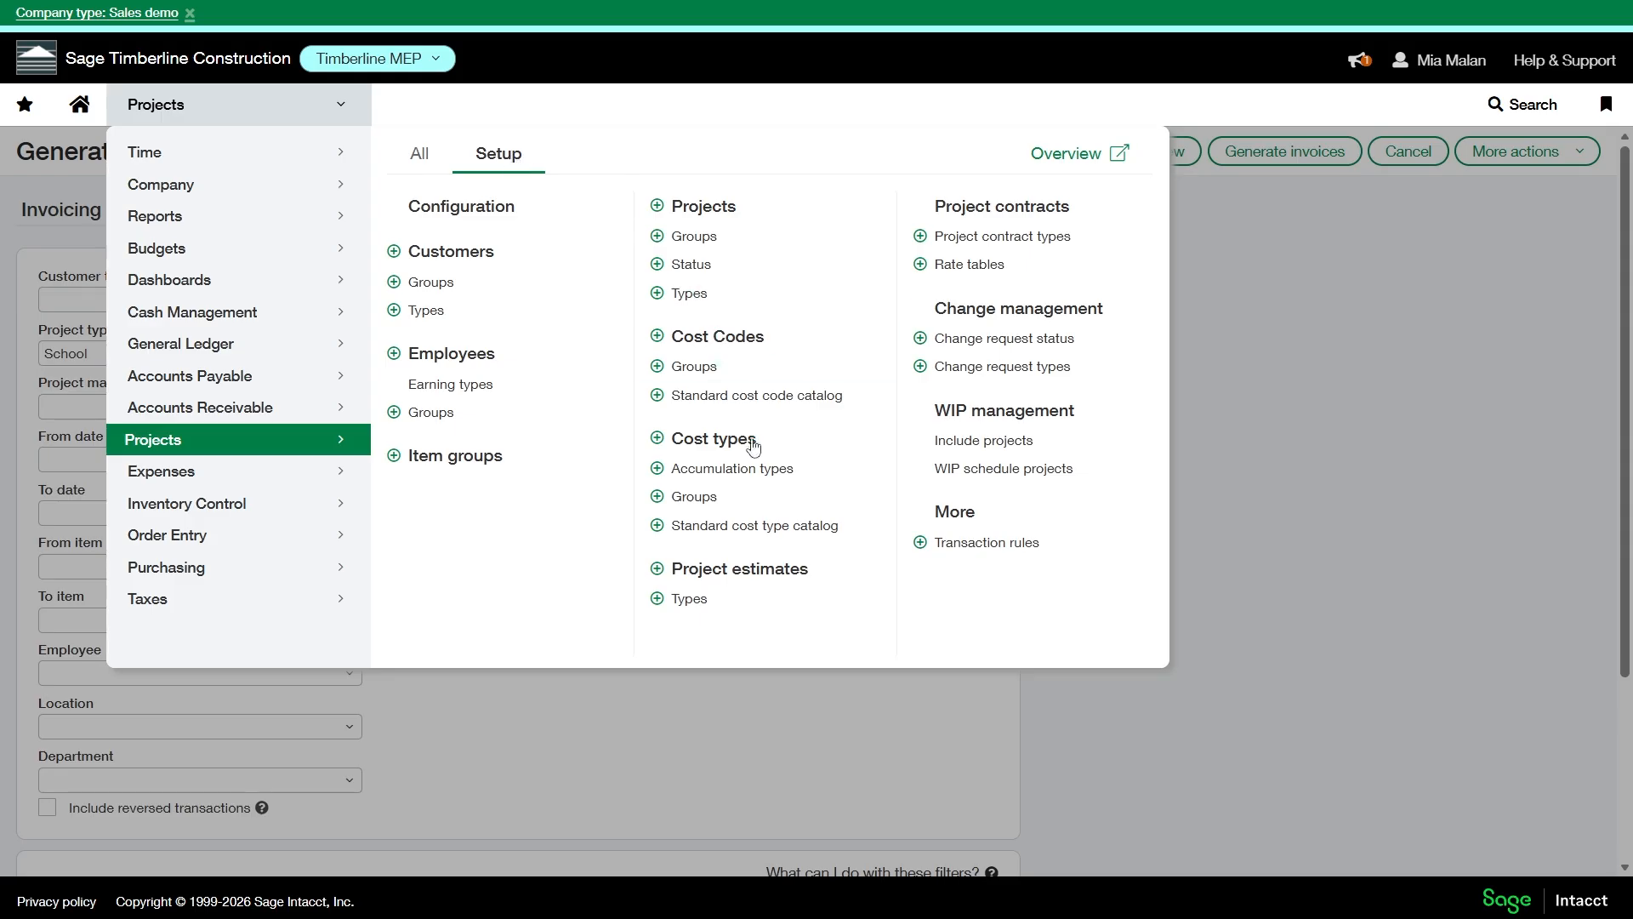
left_click(690, 295)
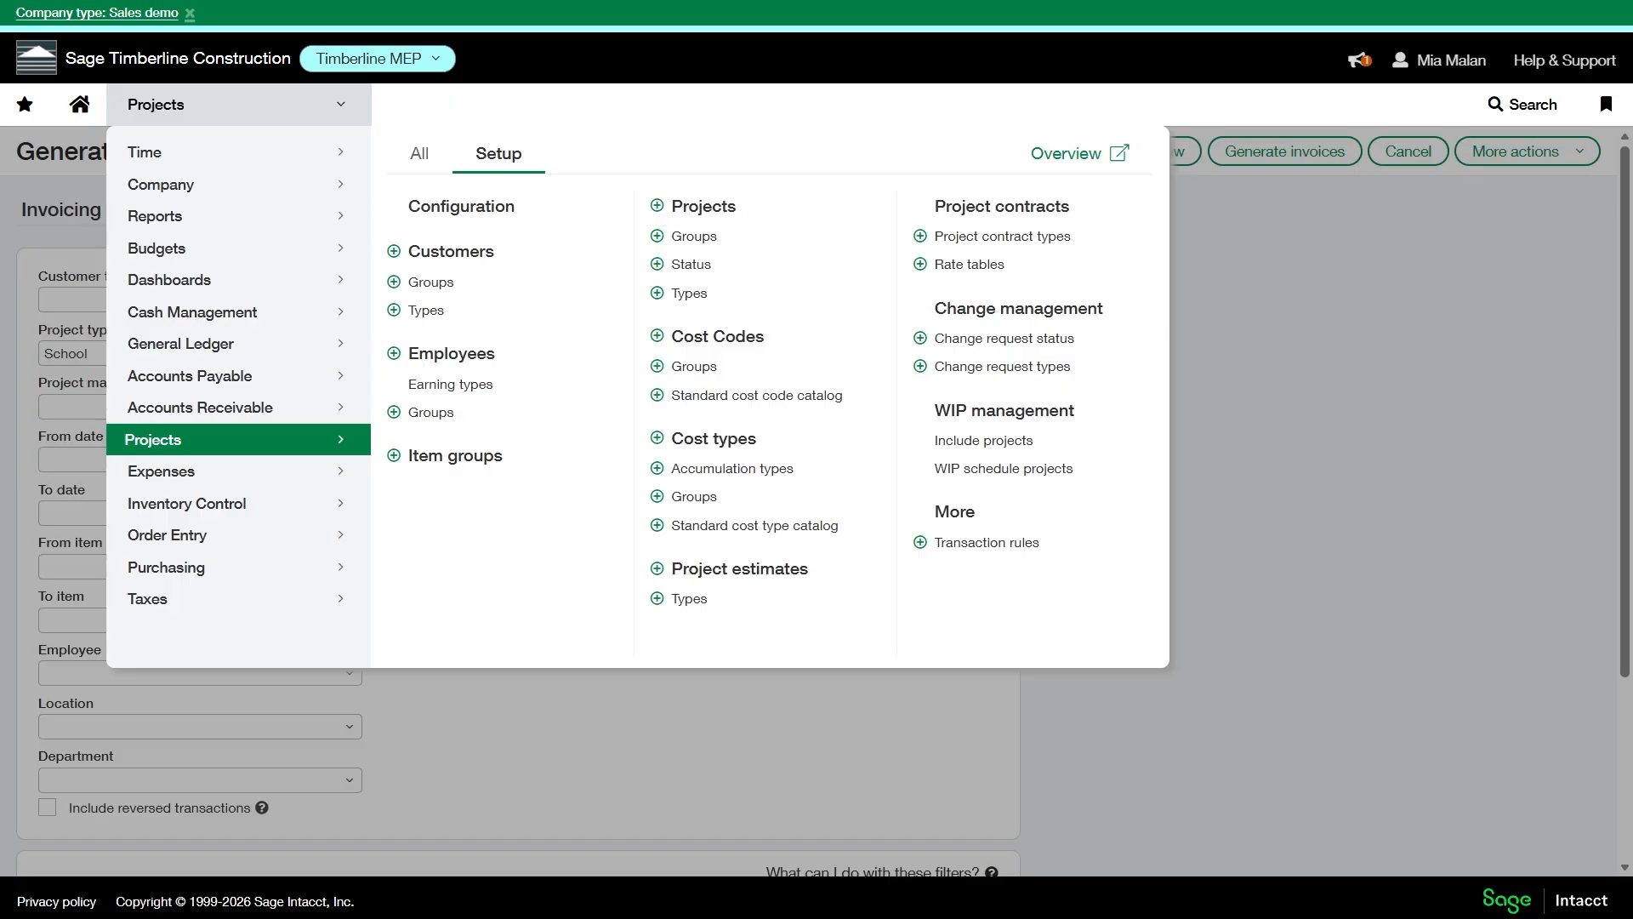